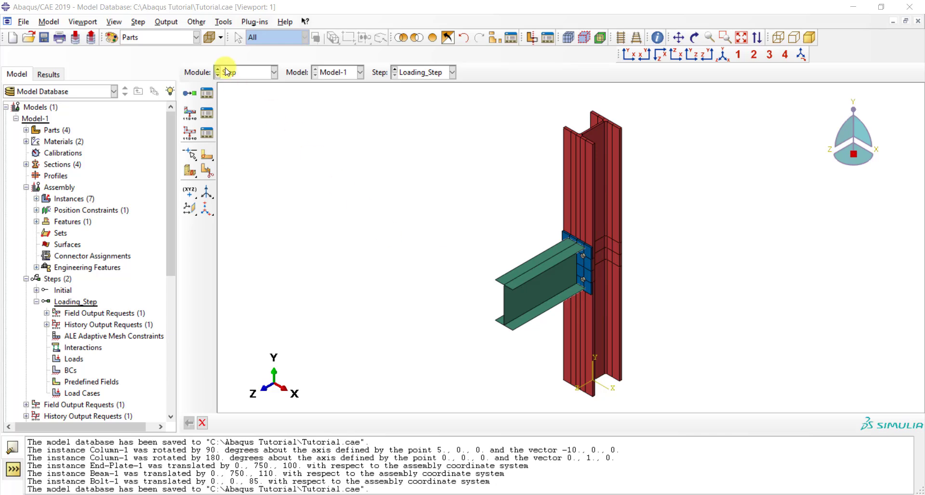
Switch to the Interaction module
click(237, 73)
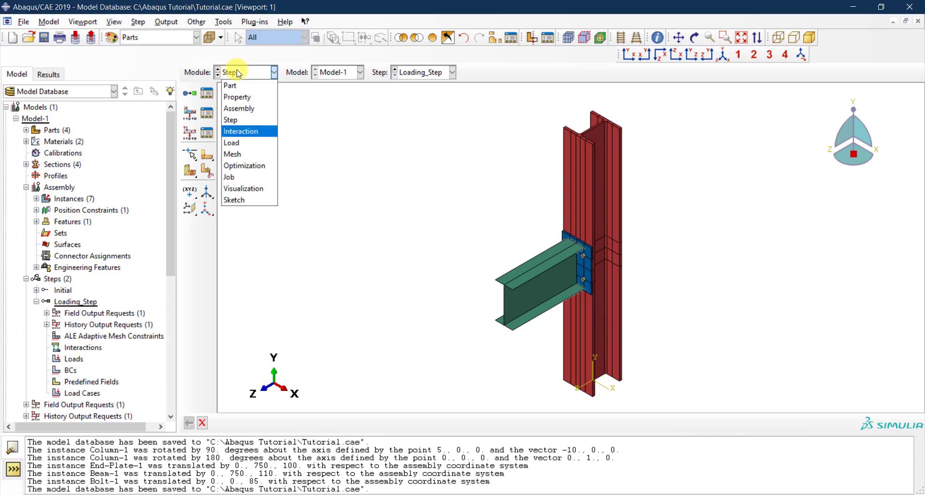
click(255, 131)
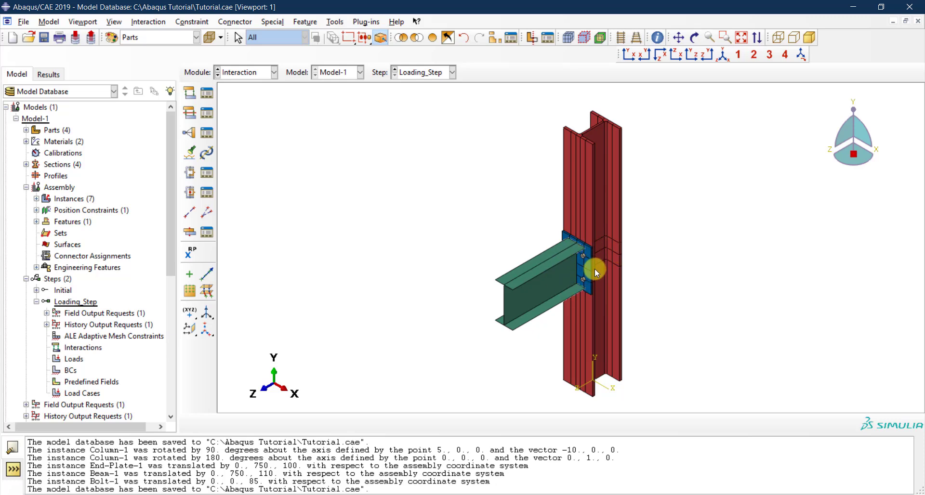
click(189, 93)
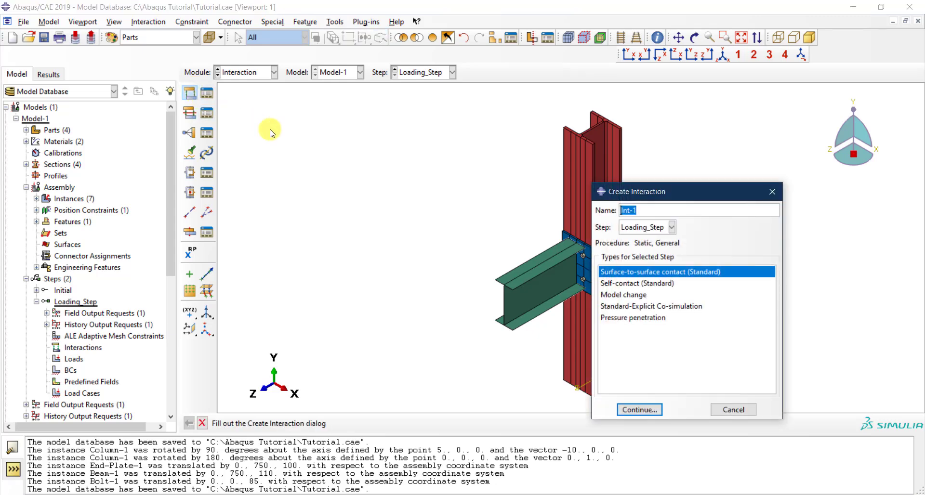
drag(663, 194, 364, 111)
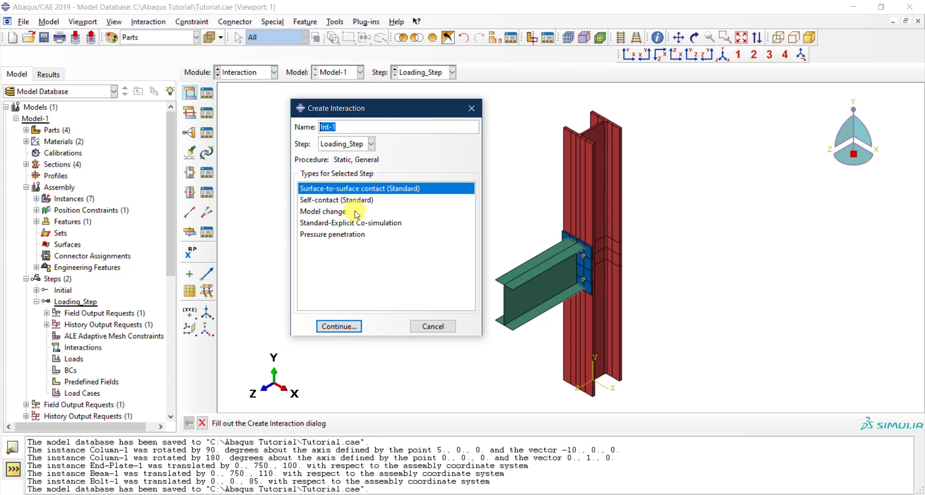
click(471, 110)
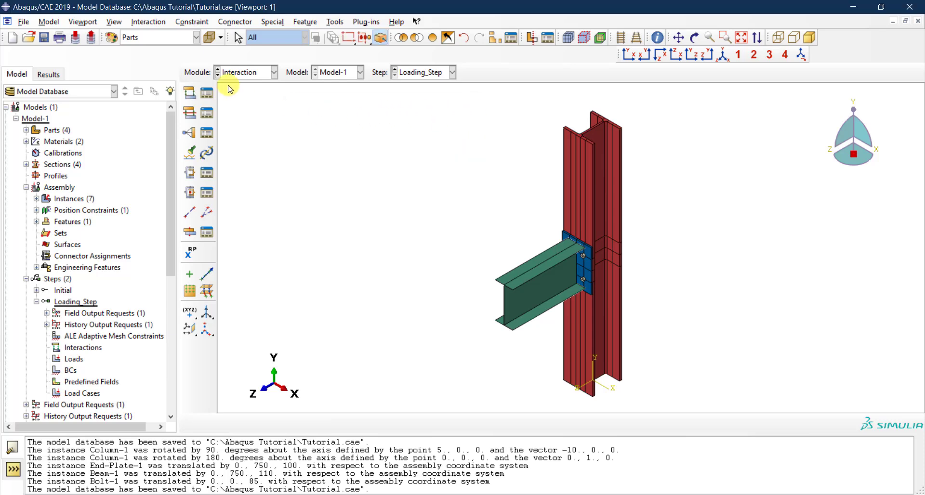
Create an interaction property of type Contact named IntProp
click(191, 117)
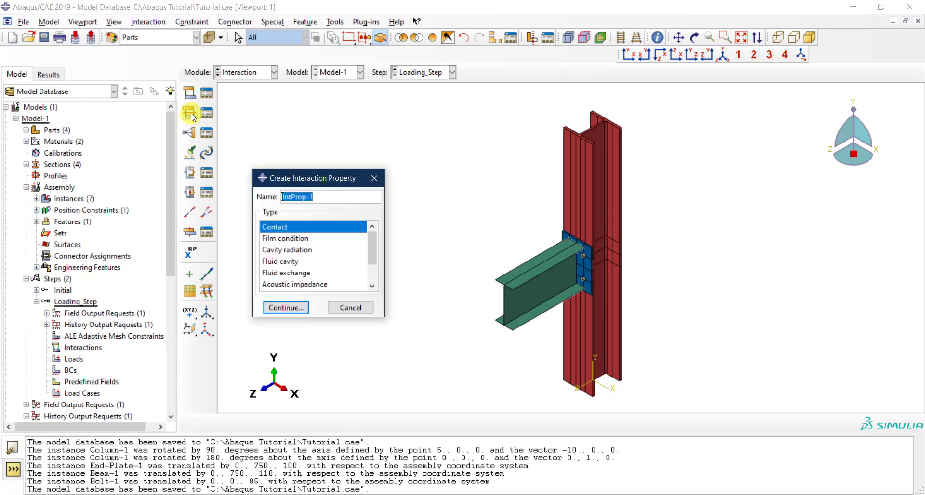
drag(315, 177, 366, 115)
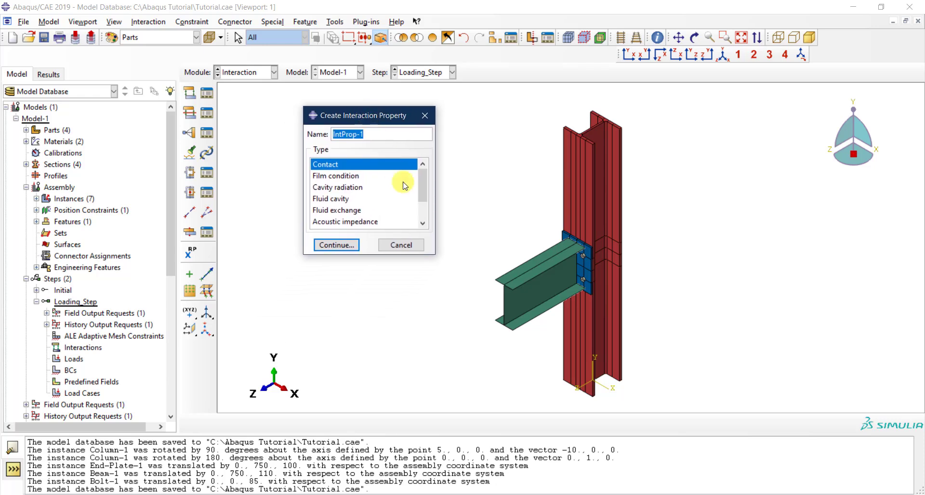
drag(435, 257, 441, 299)
triple_click(384, 135)
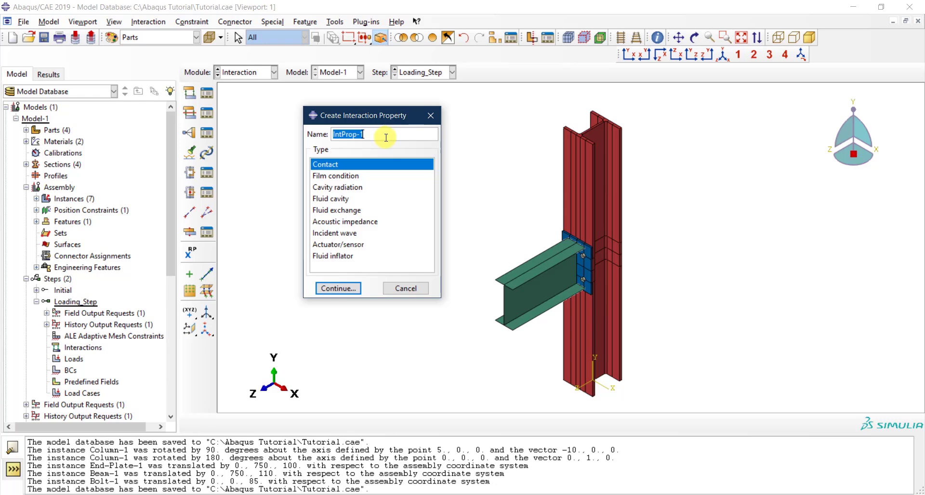
click(386, 138)
key(BackSpace)
key(BackSpace)
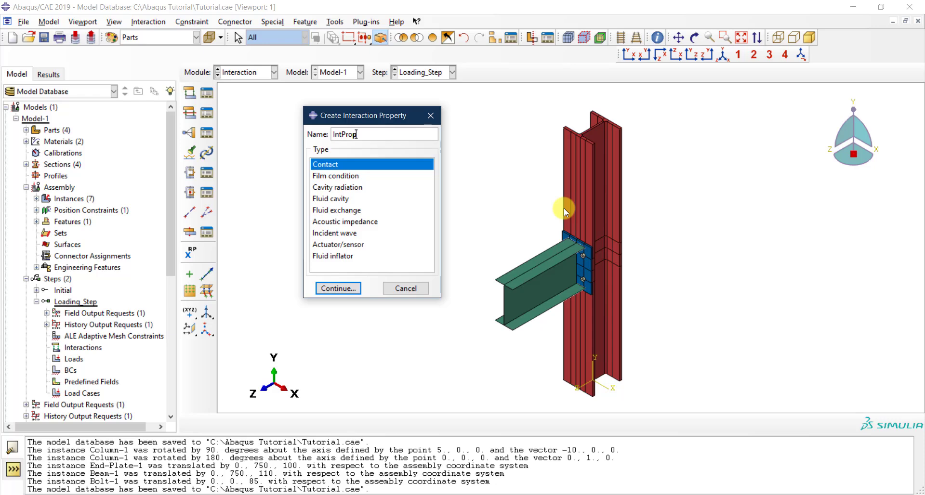
click(334, 165)
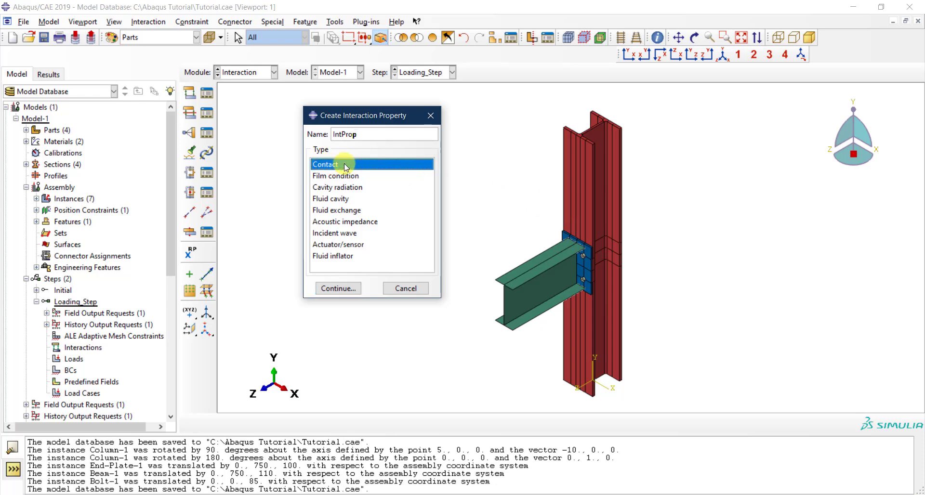
click(343, 289)
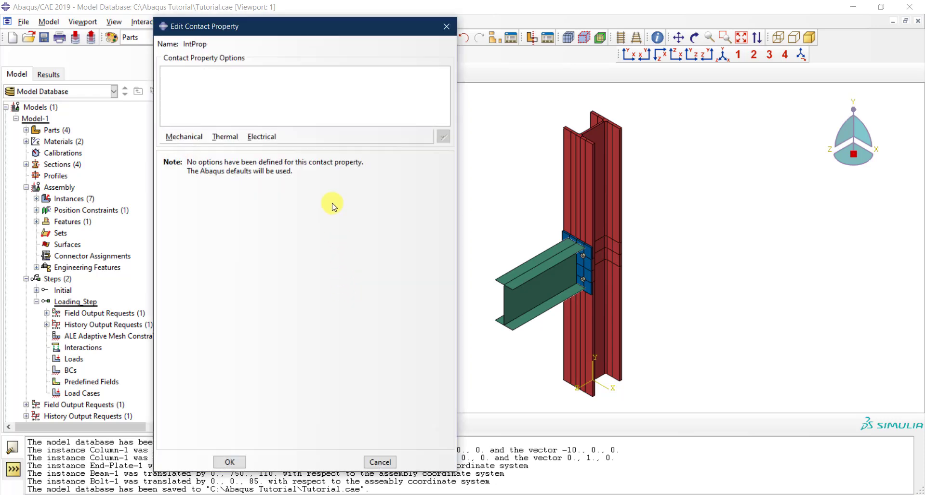
Add the mechanical Tangential Behavior option to the IntProp contact property
drag(270, 24, 362, 29)
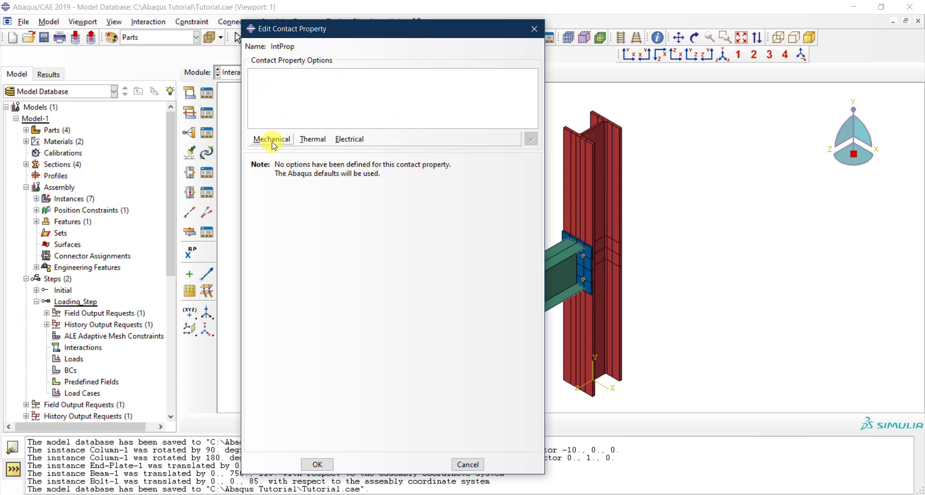
click(333, 141)
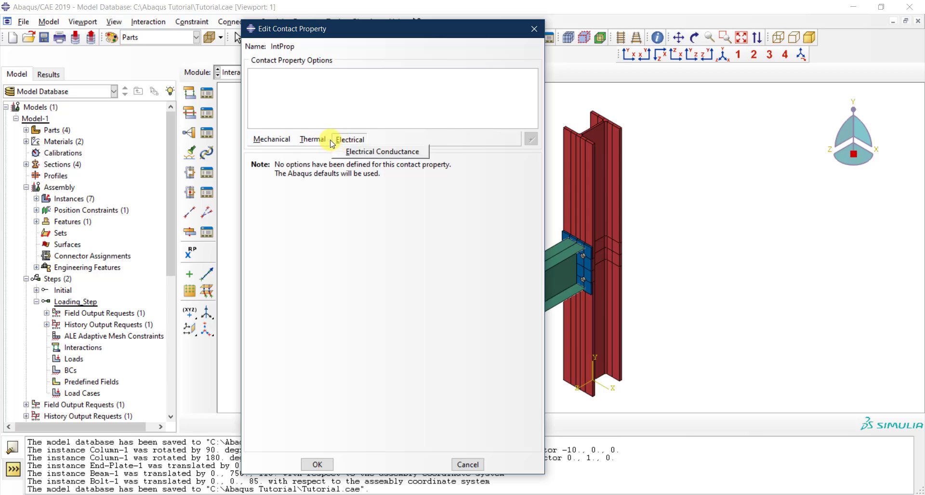
click(300, 140)
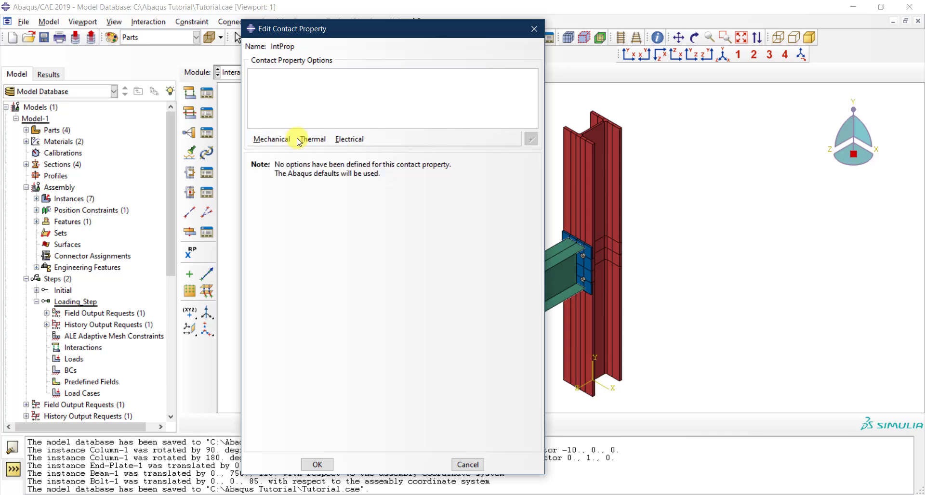
click(284, 140)
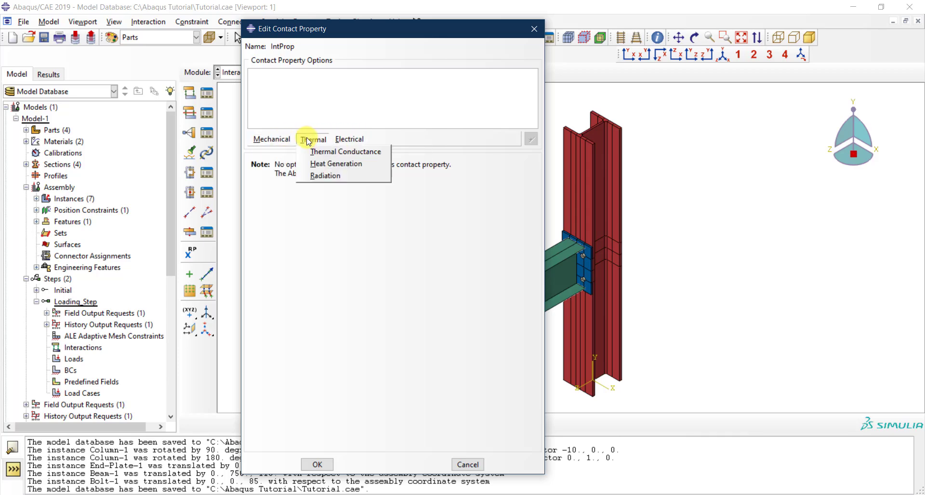
mouse_move(347, 141)
mouse_move(313, 142)
mouse_move(278, 142)
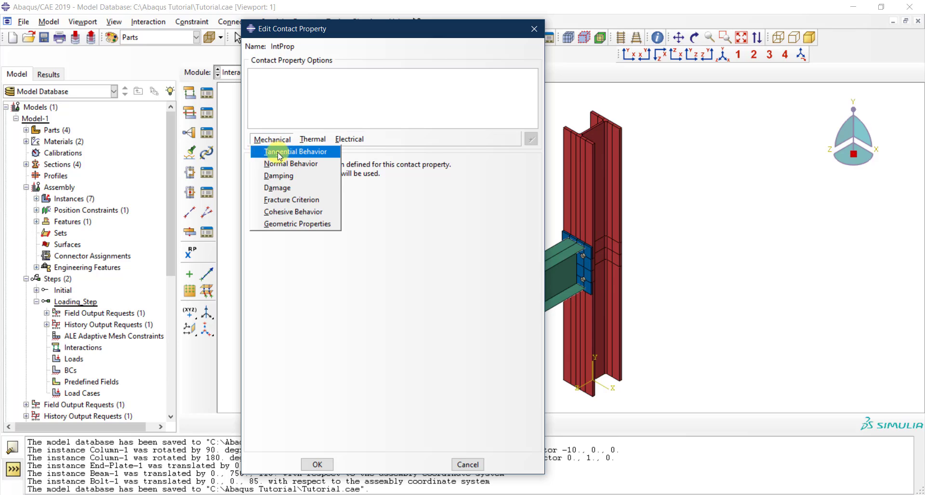
click(277, 152)
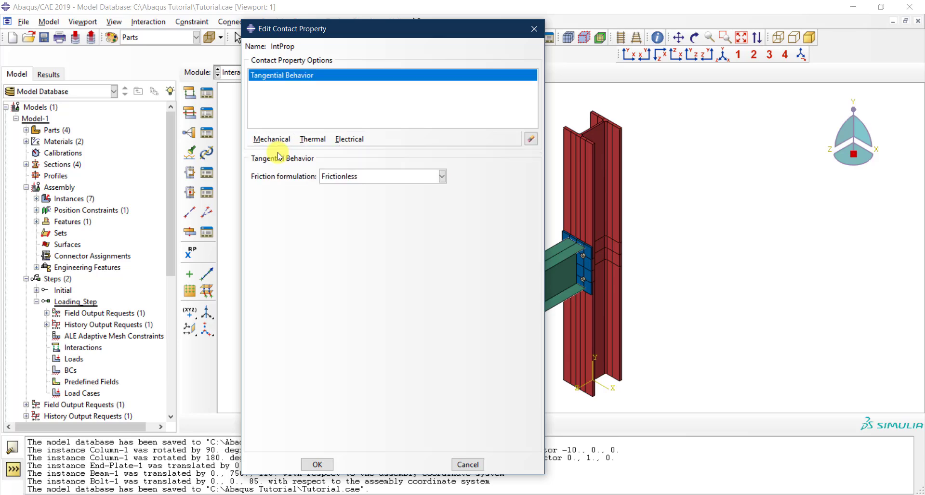
Try the Rough and Frictionless friction formulations for the tangential behavior
click(442, 176)
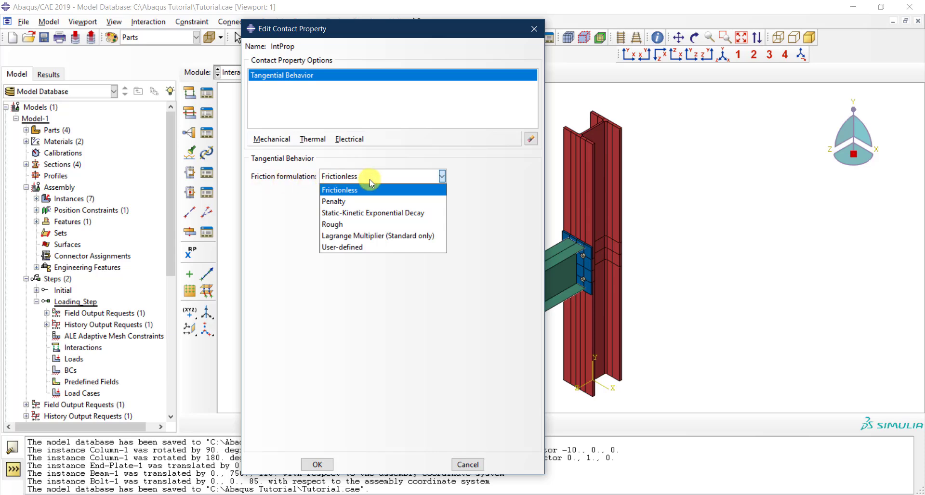
click(358, 191)
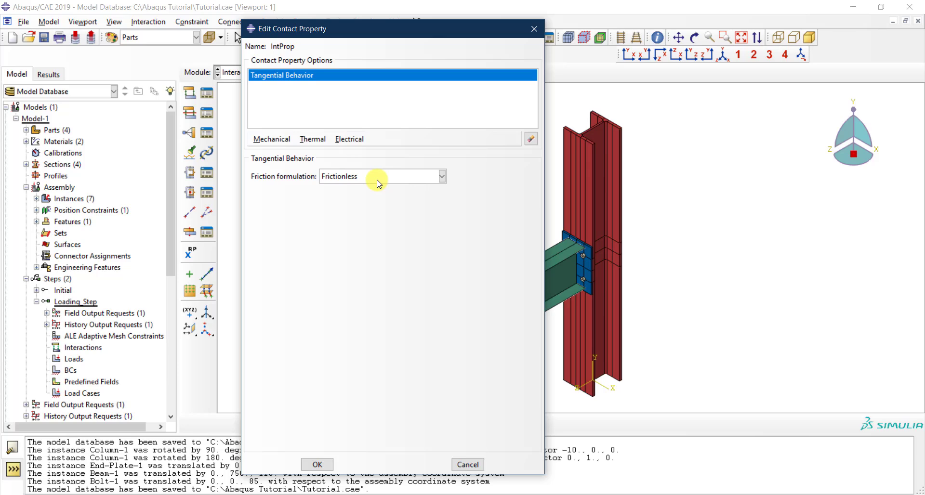
click(376, 180)
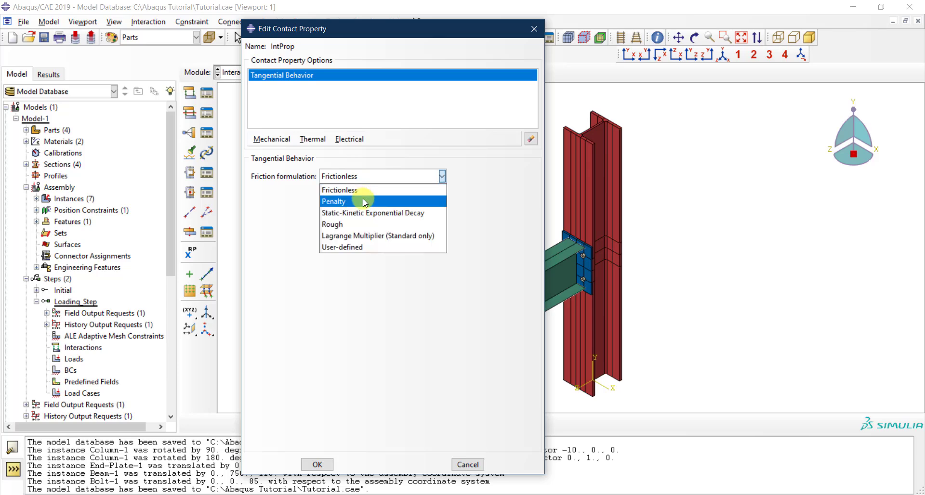
click(347, 227)
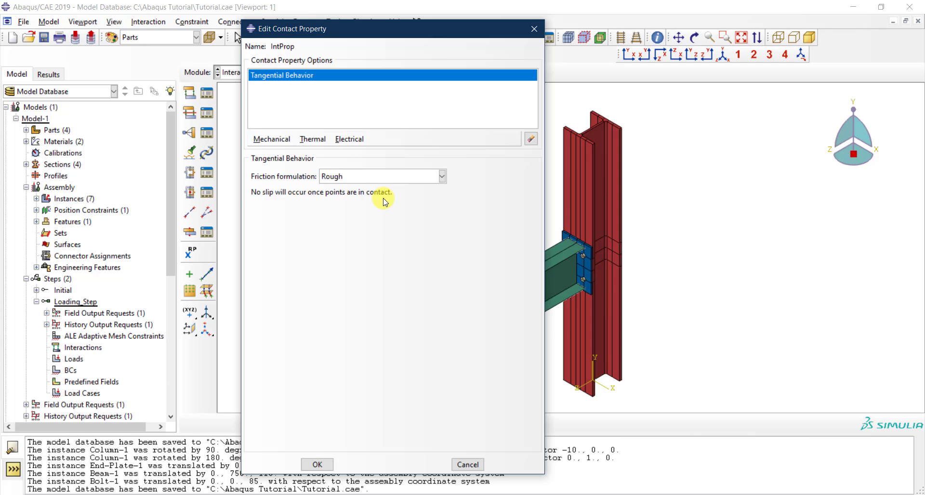
click(340, 181)
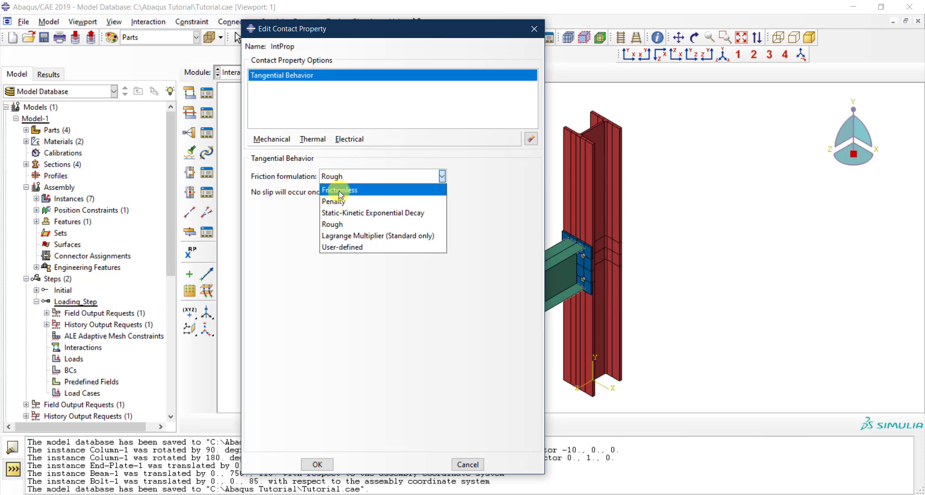
click(353, 189)
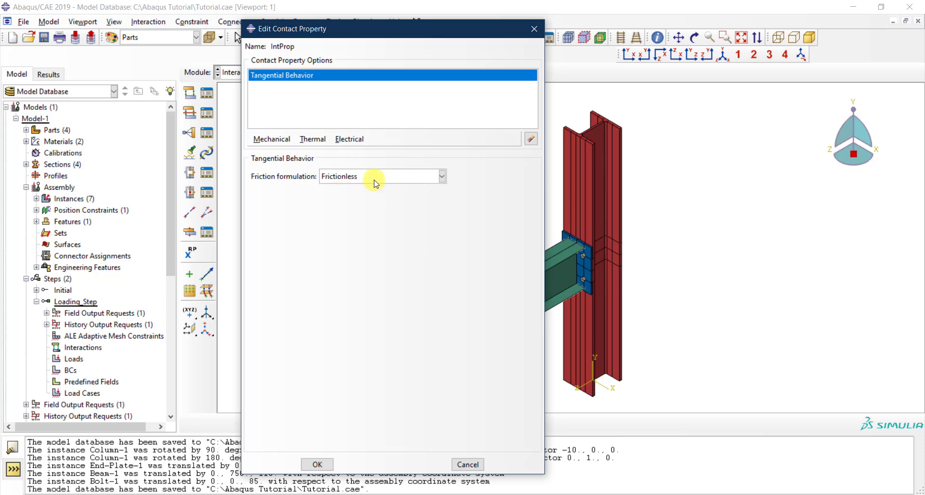
Set the tangential friction formulation to Penalty with a friction coefficient of 0.35
click(373, 180)
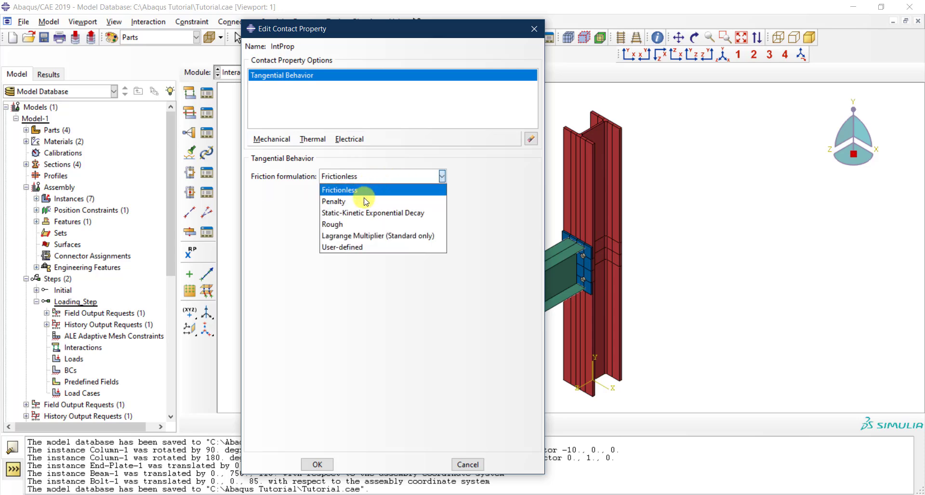
click(340, 202)
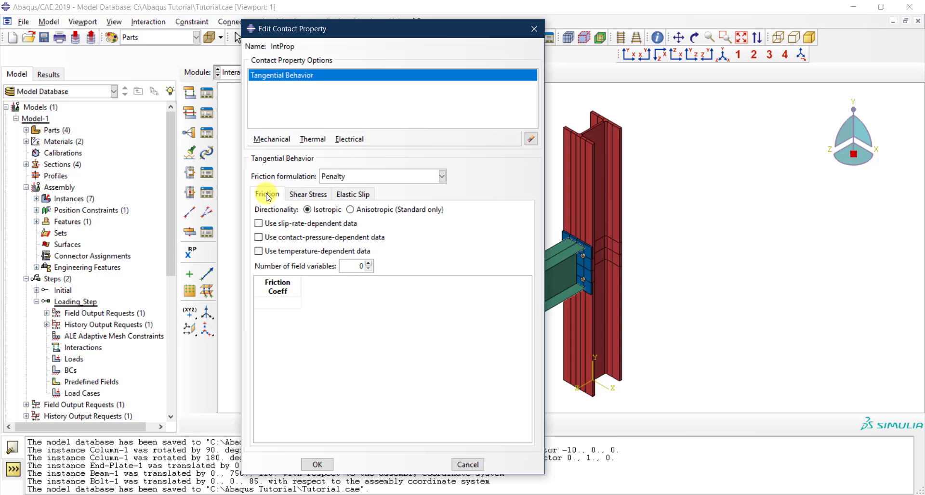
click(279, 307)
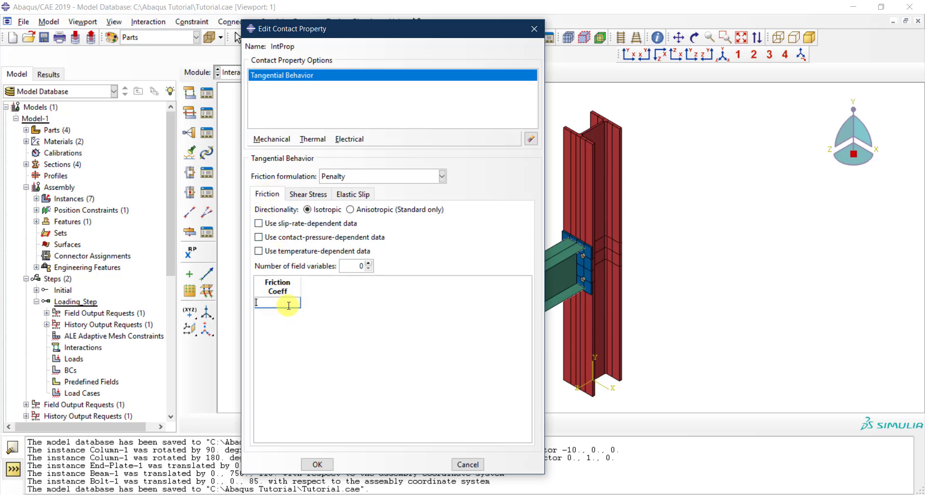
text(0.35)
drag(288, 302, 248, 302)
key(Return)
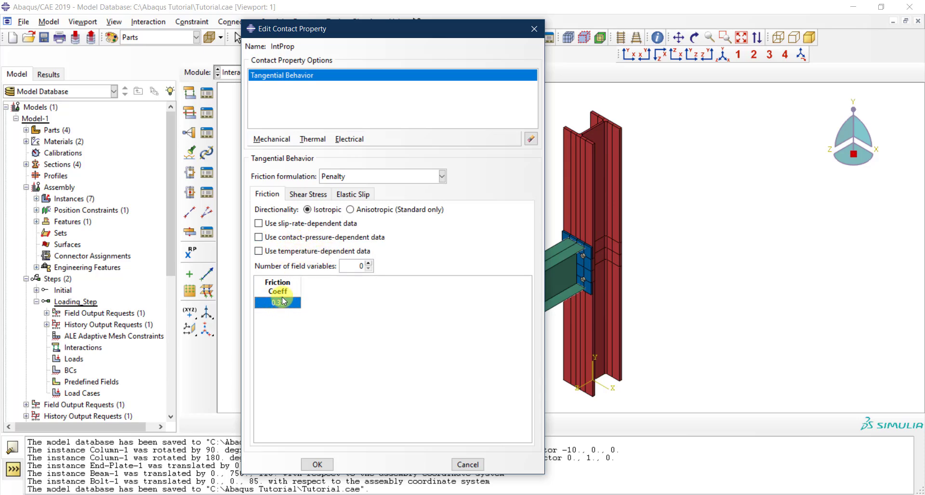
Examine the temperature-dependent data option and the shear stress and elastic slip settings of the Penalty formulation
click(301, 254)
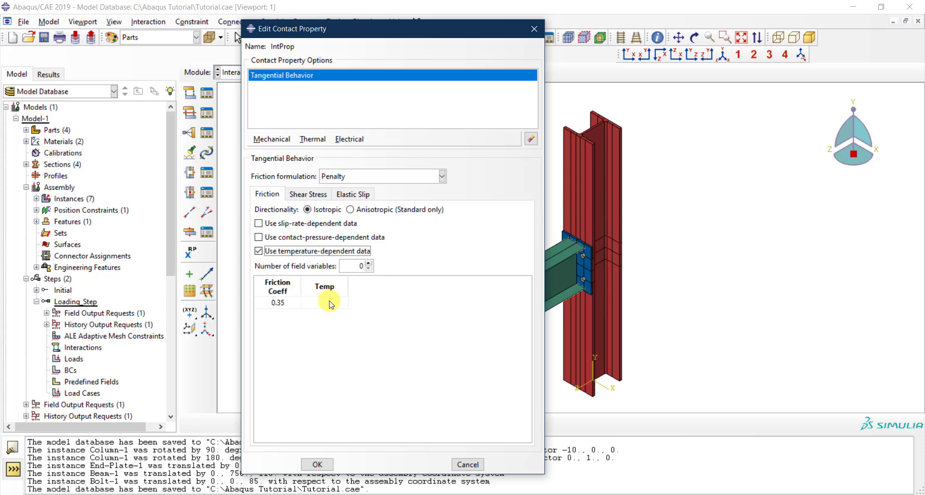
click(277, 251)
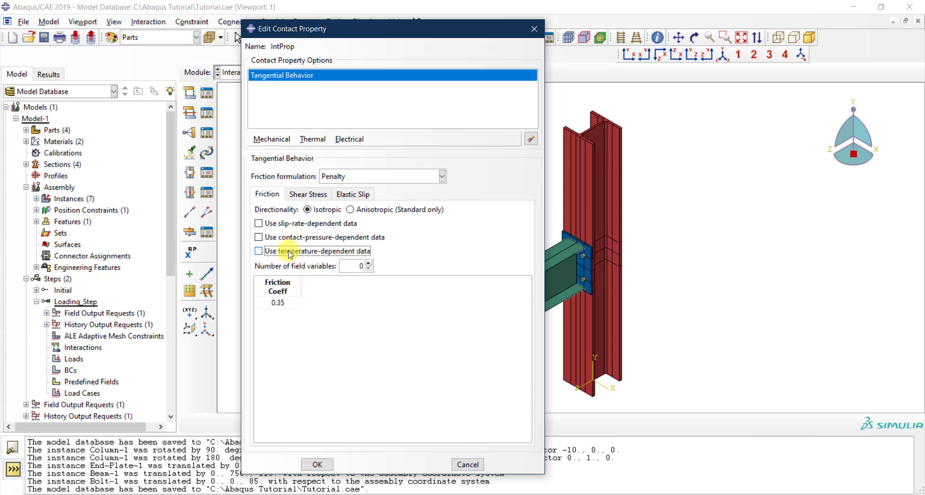
click(302, 195)
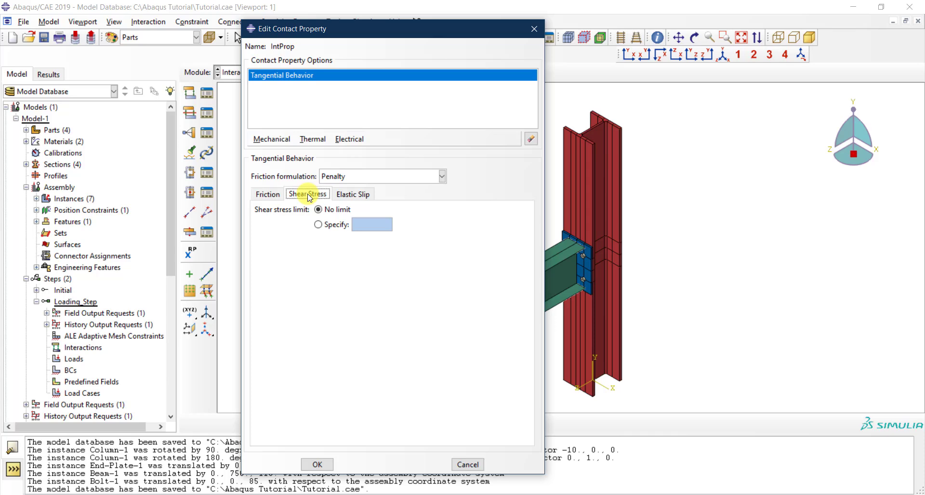
click(345, 196)
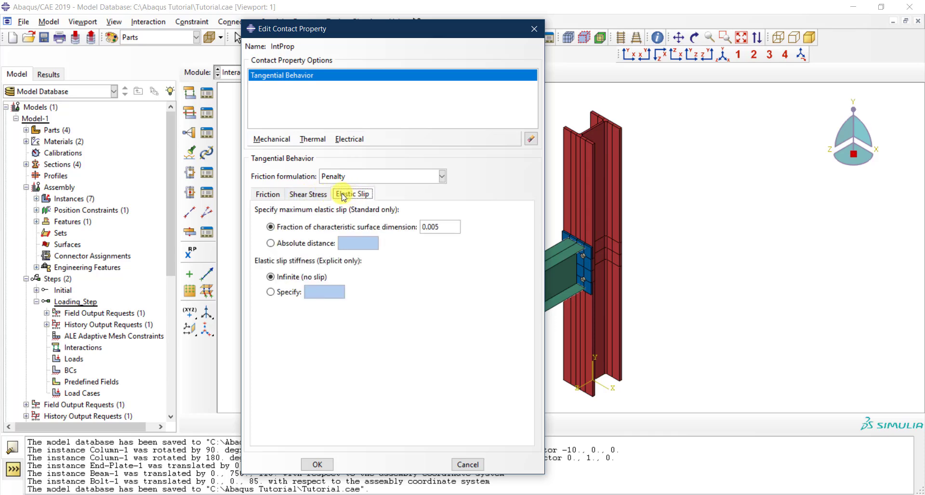
click(278, 196)
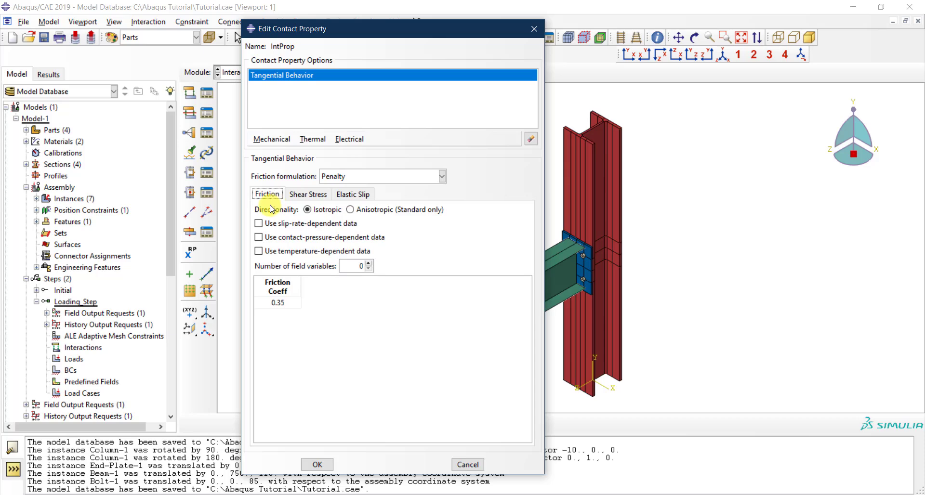
Try the Static-Kinetic Exponential Decay friction formulation and switch back to Penalty
click(383, 177)
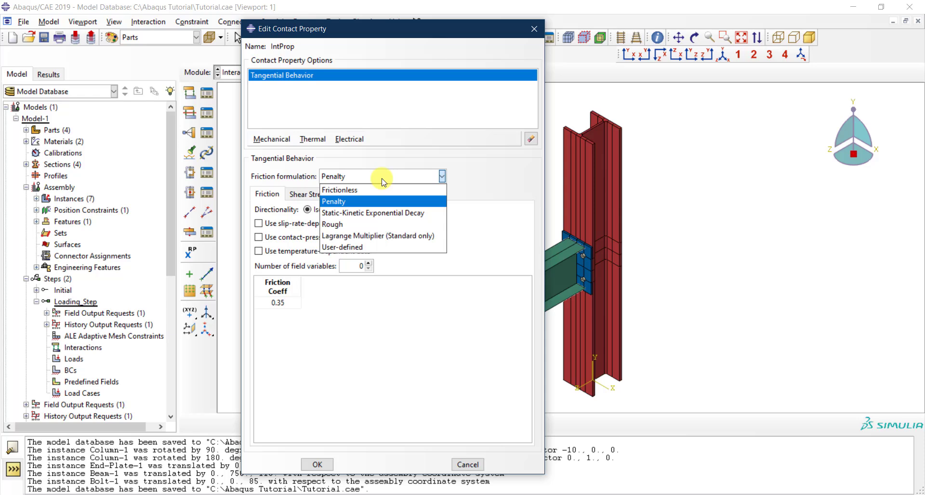
click(424, 213)
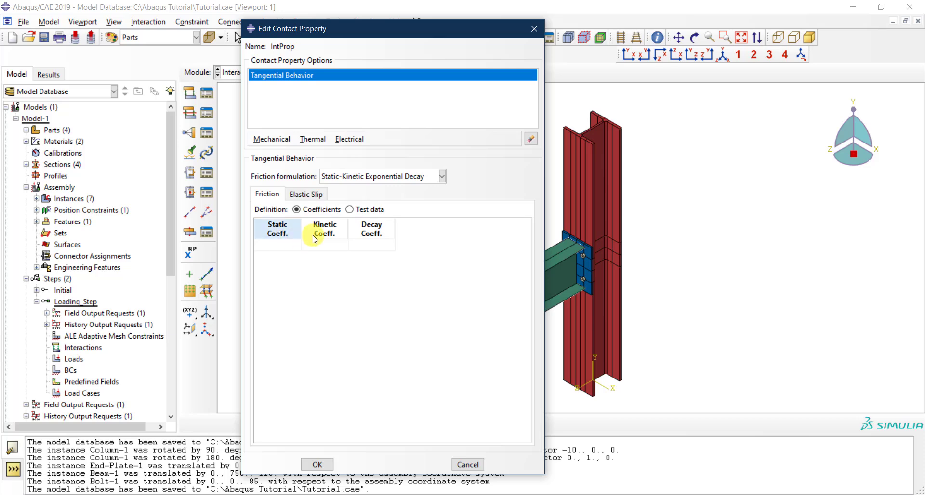
click(351, 177)
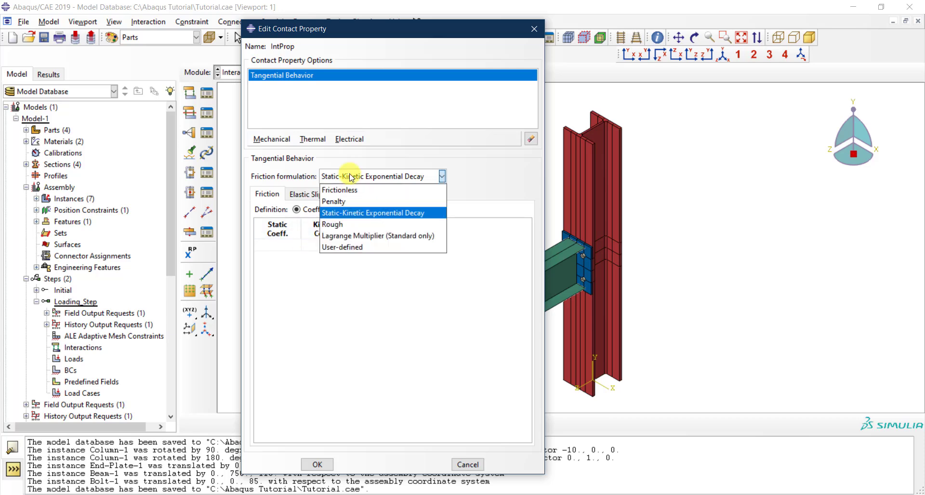
click(349, 202)
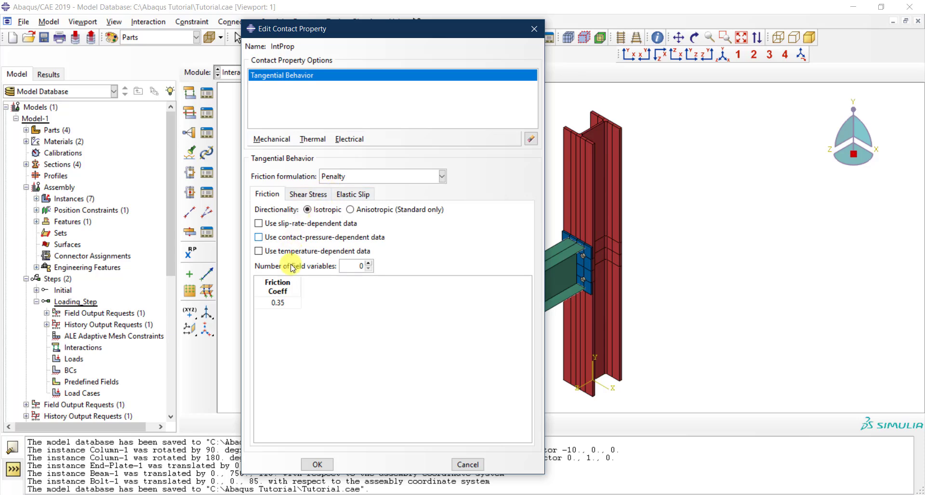
click(295, 291)
click(292, 302)
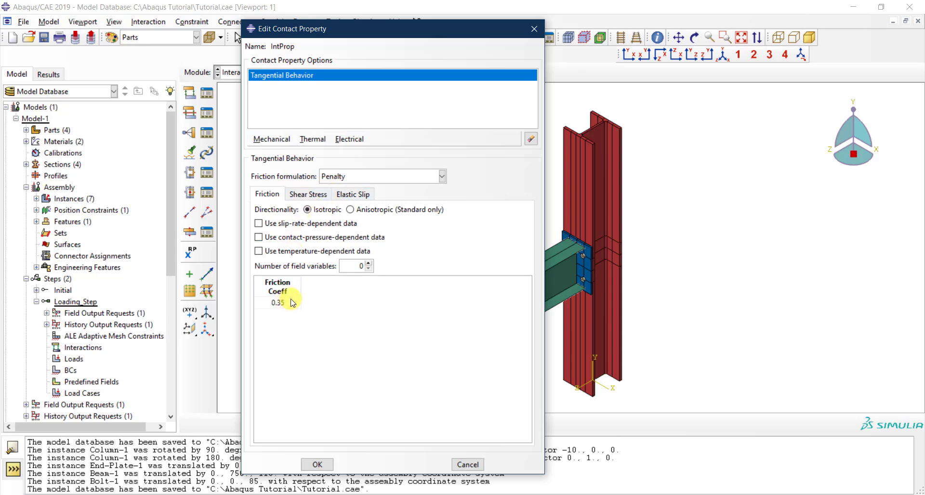
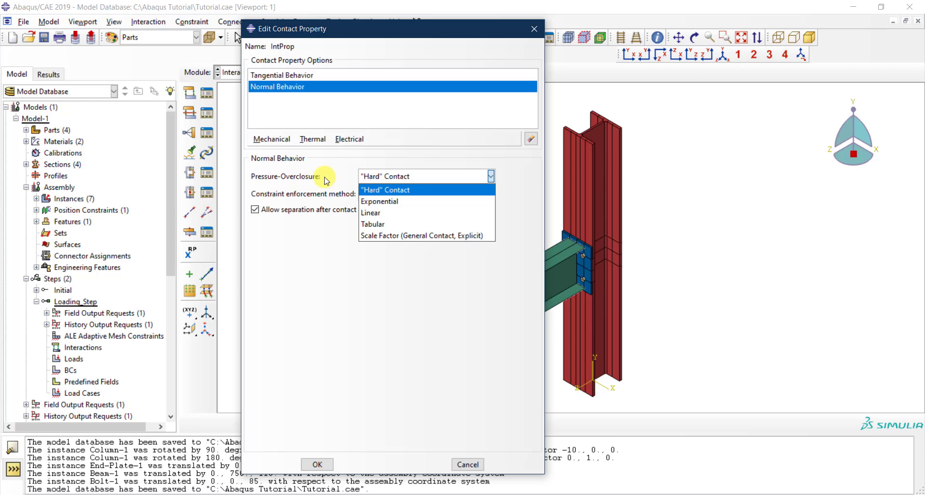
Set the normal behavior to "Hard" Contact pressure-overclosure with the Default constraint enforcement method and separation allowed after contact
click(415, 179)
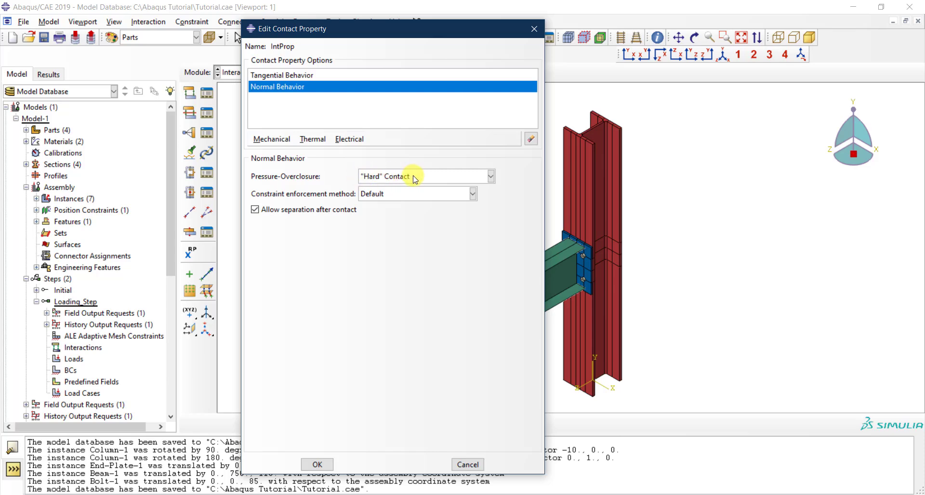
click(414, 178)
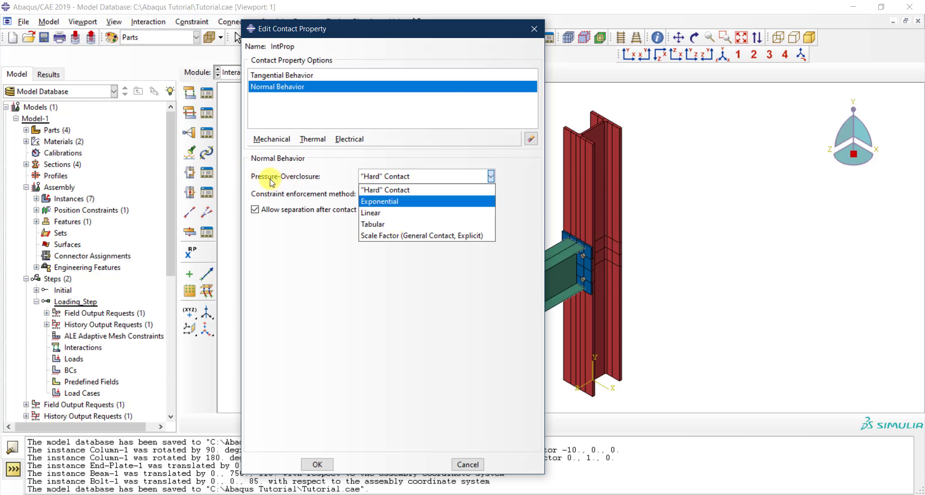
click(393, 189)
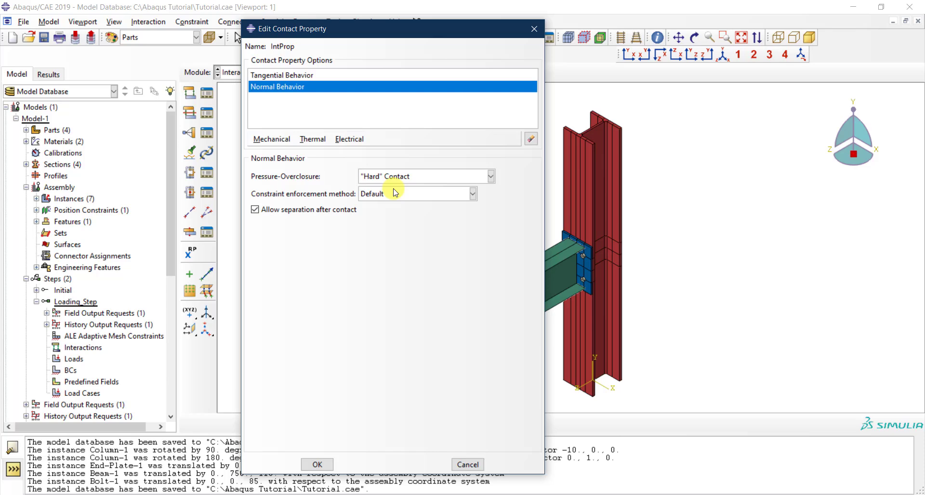
click(377, 197)
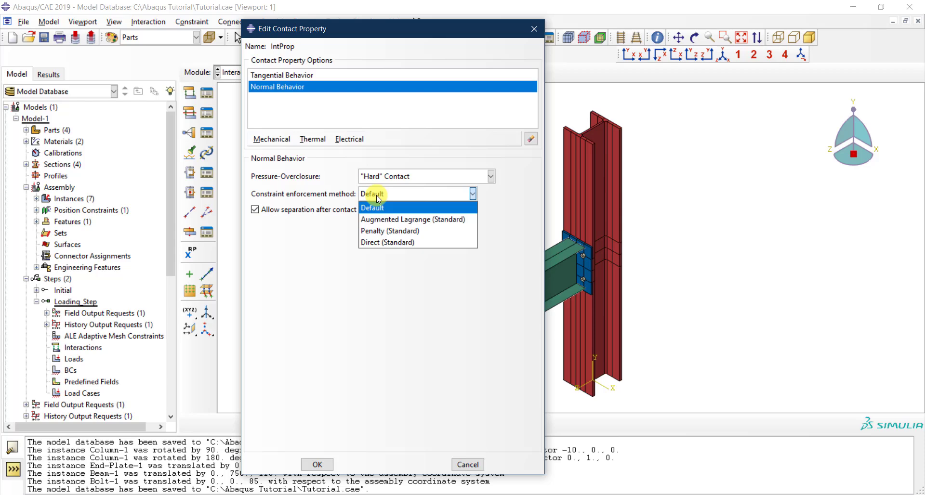
click(377, 195)
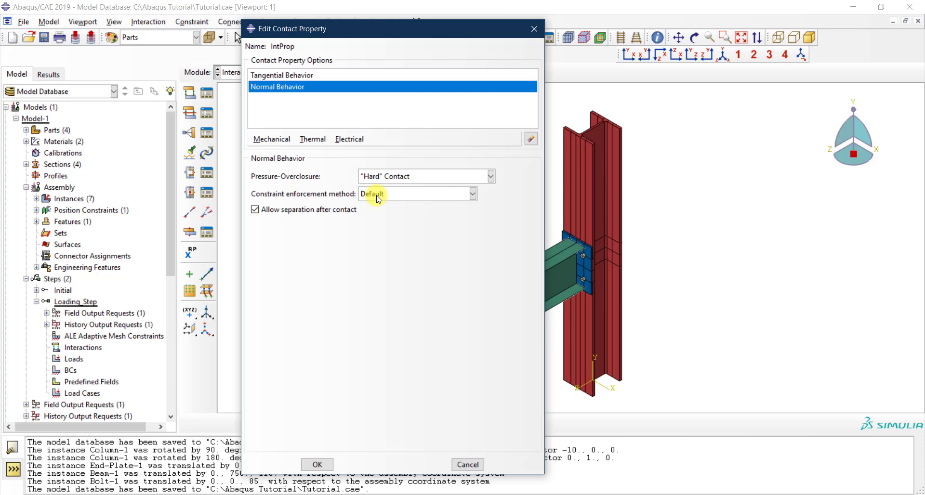
click(378, 195)
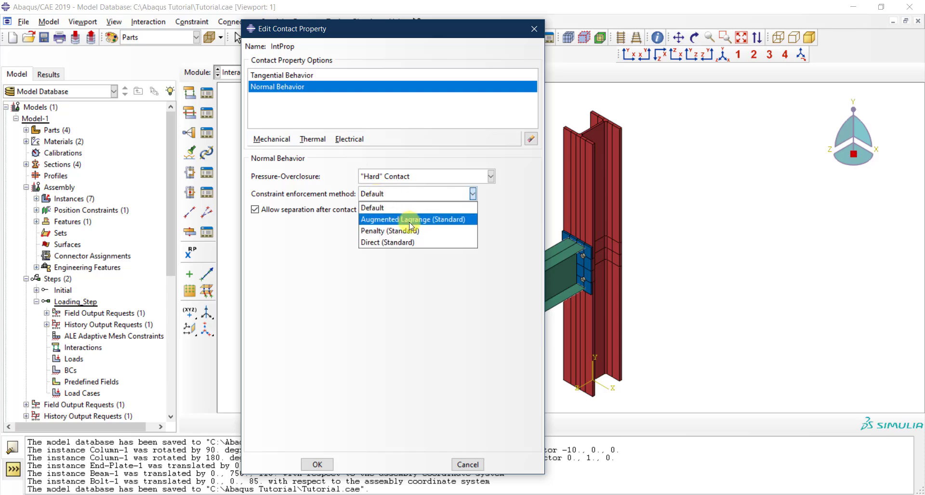
click(406, 193)
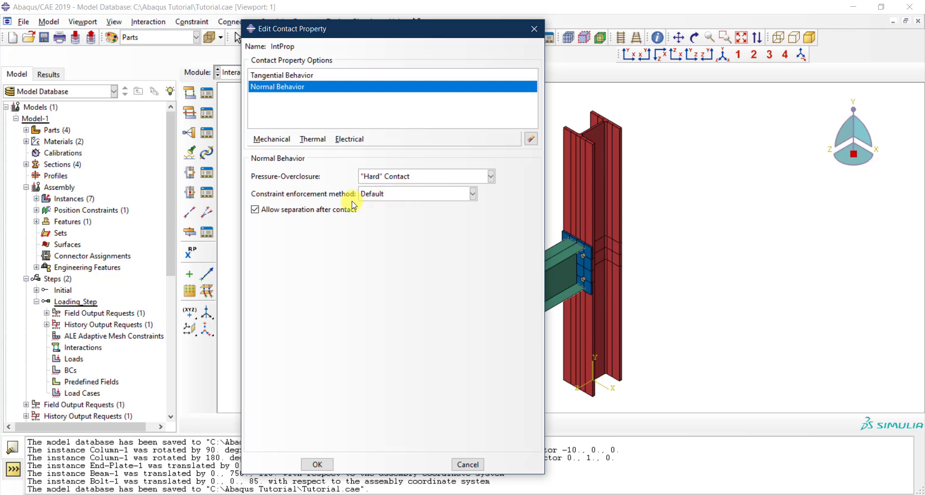
click(256, 212)
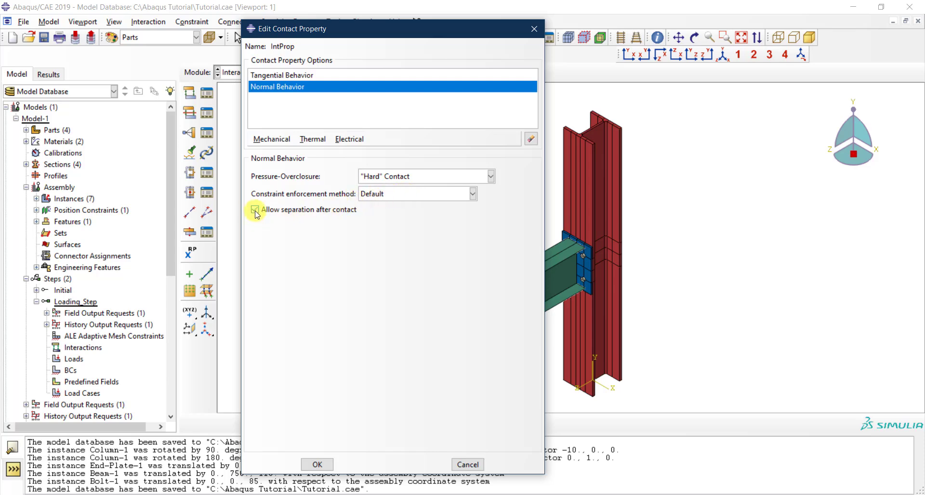
click(255, 211)
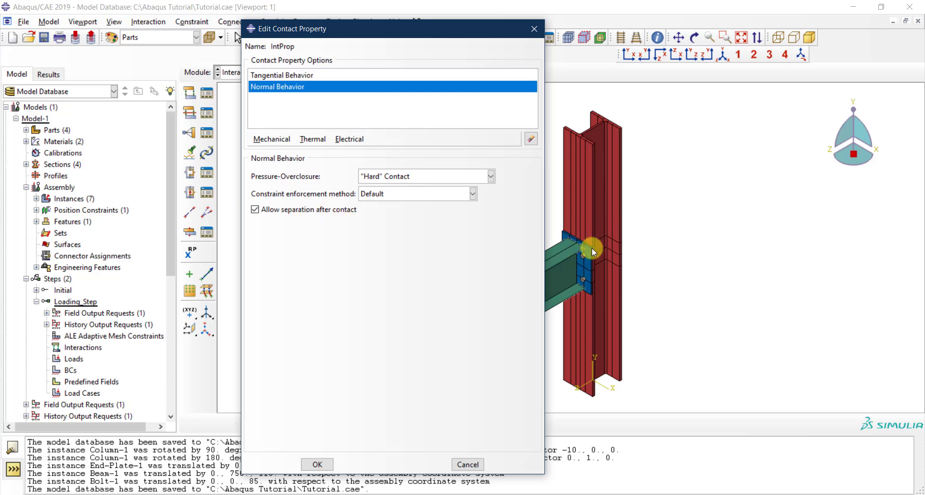
Review the remaining mechanical contact options and save the IntProp contact property
scroll(588, 249, up, 2)
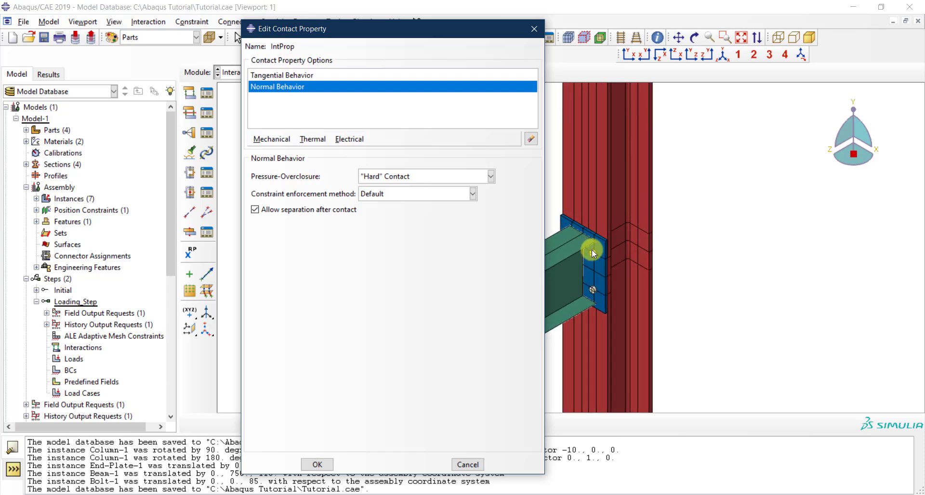
scroll(590, 248, up, 2)
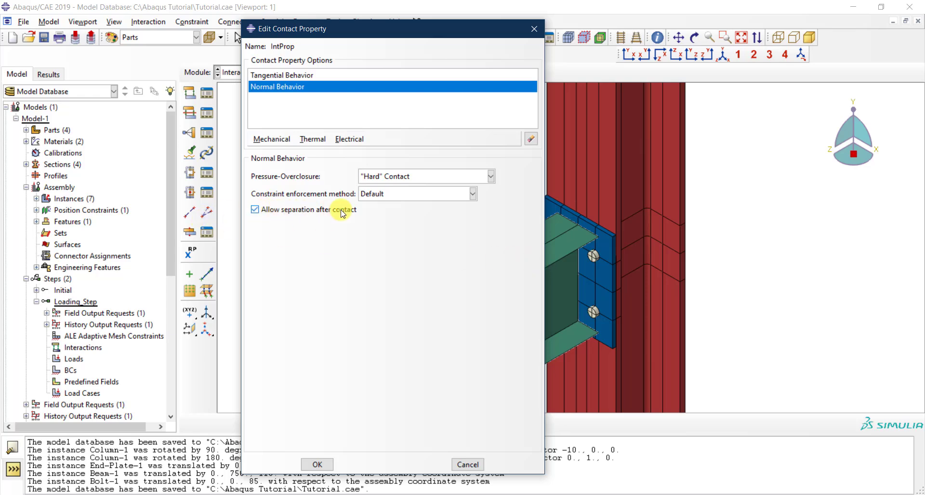
click(278, 138)
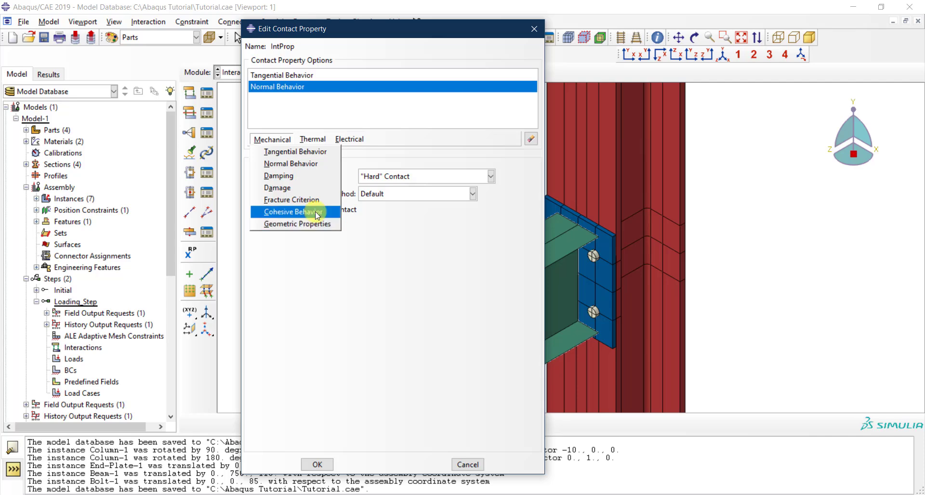
click(269, 139)
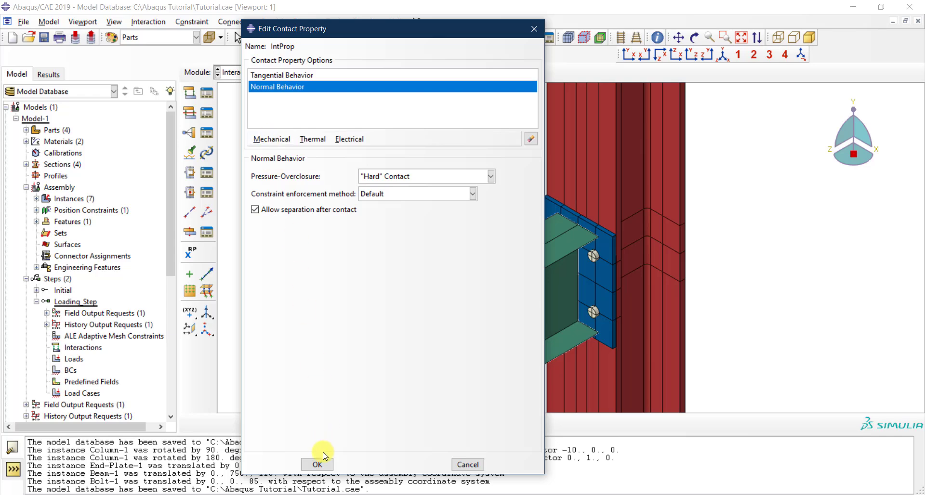
click(312, 464)
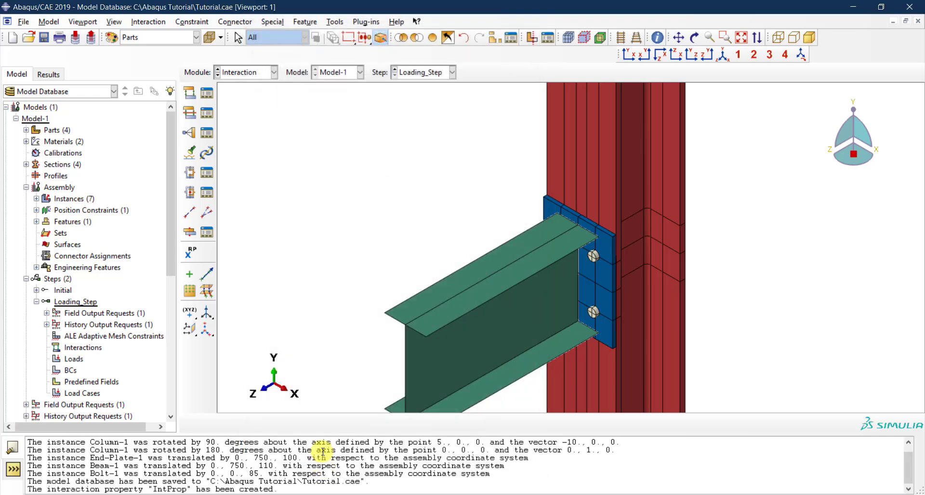
Start a Surface-to-surface contact (Standard) interaction named General interaction in Loading_Step
click(188, 95)
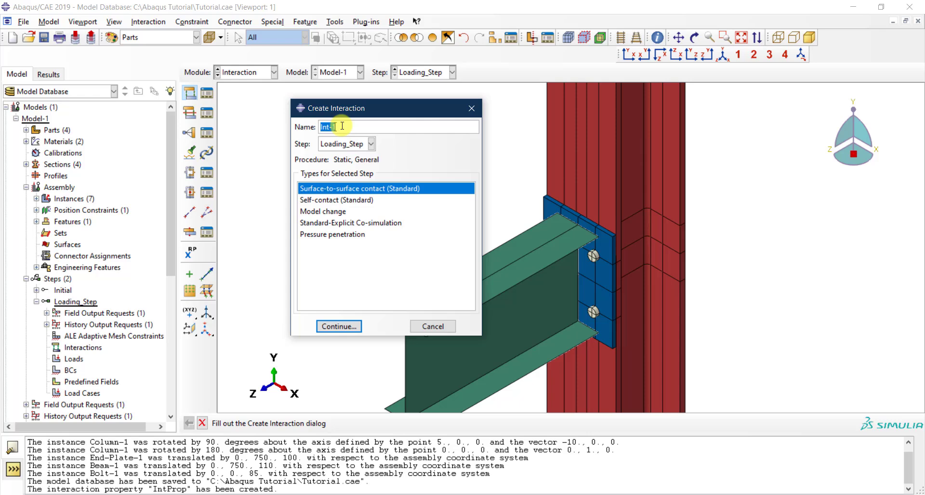
text(General interaction)
click(355, 150)
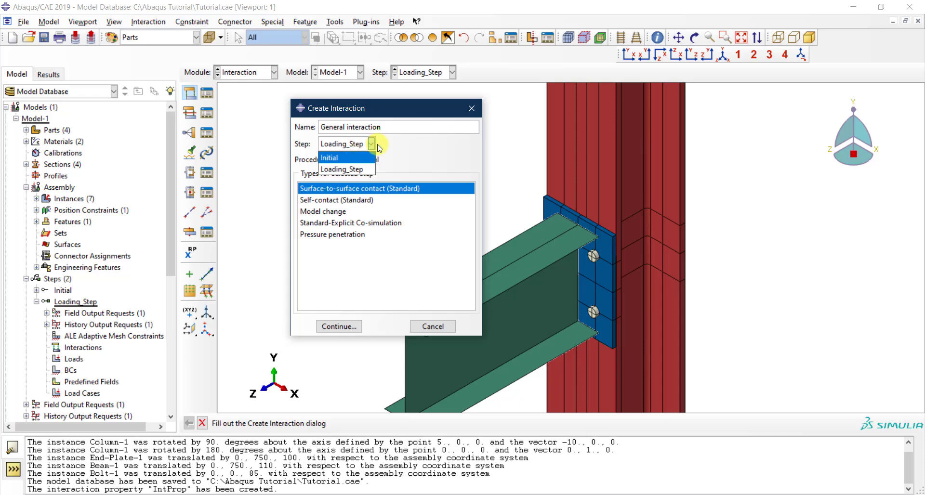
click(366, 144)
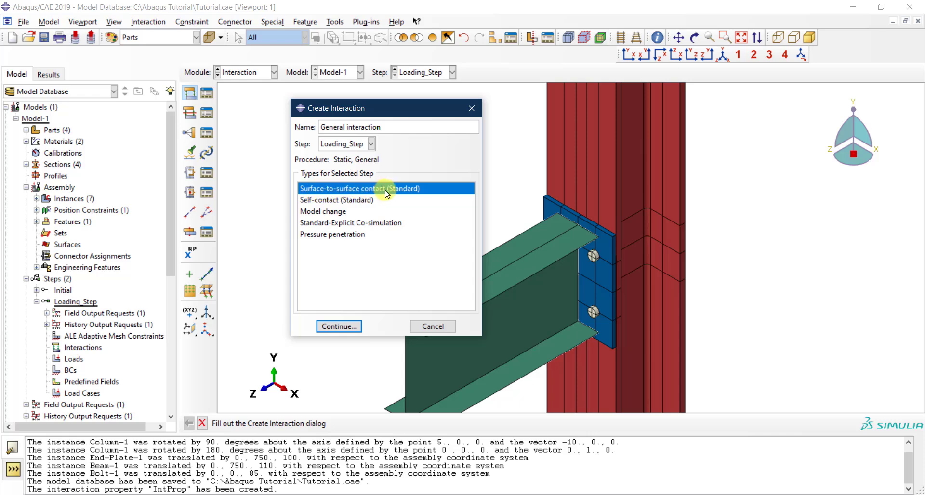
click(354, 325)
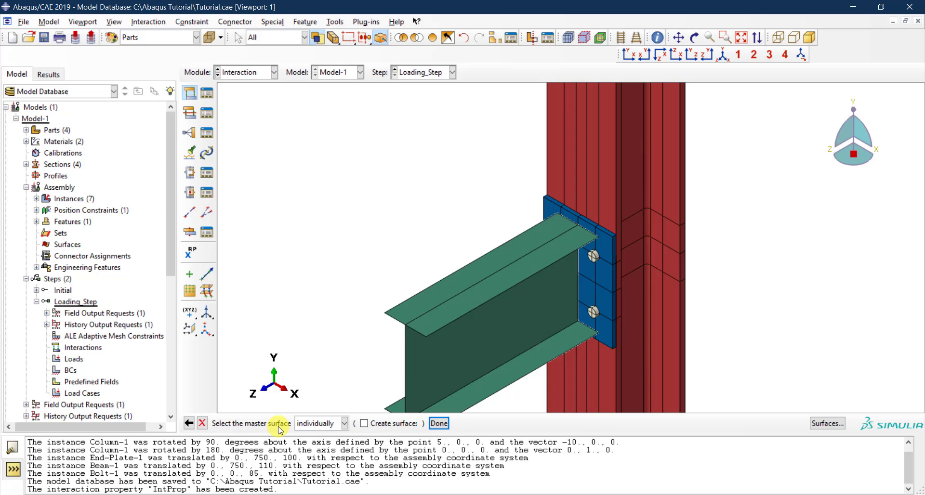
Pick the column flange face behind the end plate's upper corner as the master surface and choose Surface as the slave type
click(606, 195)
click(611, 210)
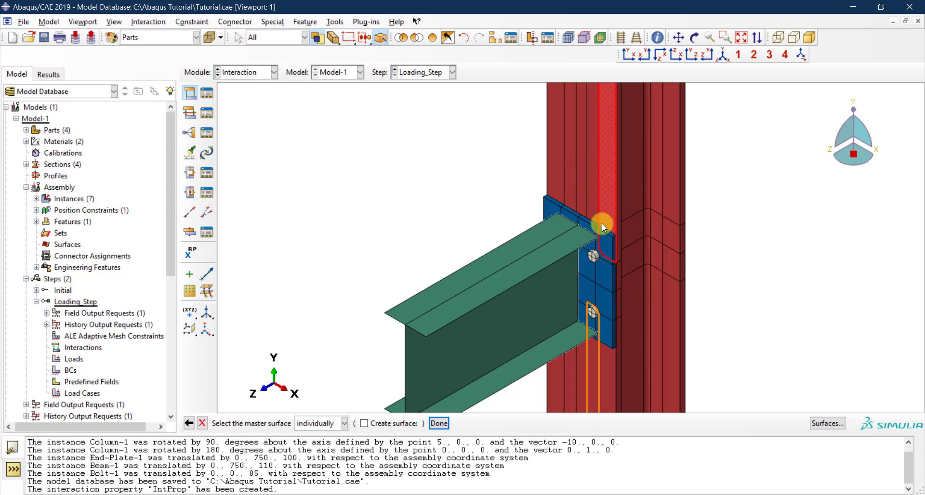
click(438, 423)
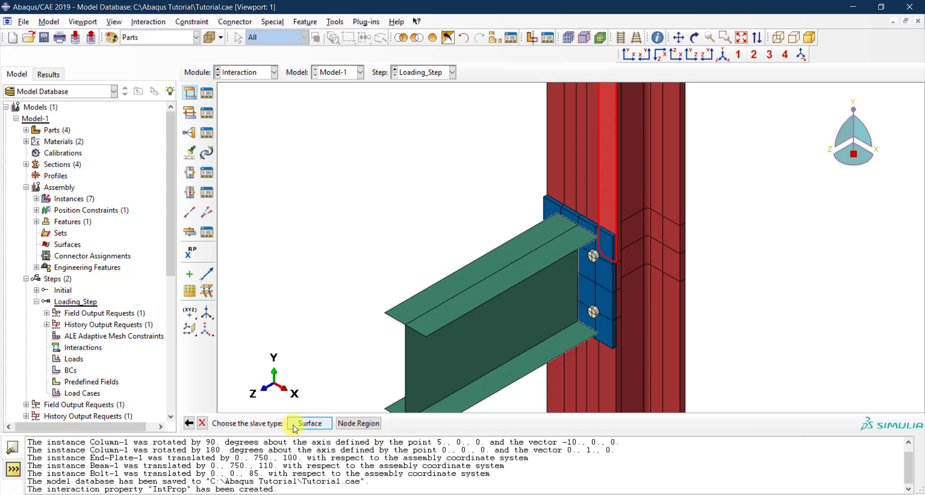
click(310, 424)
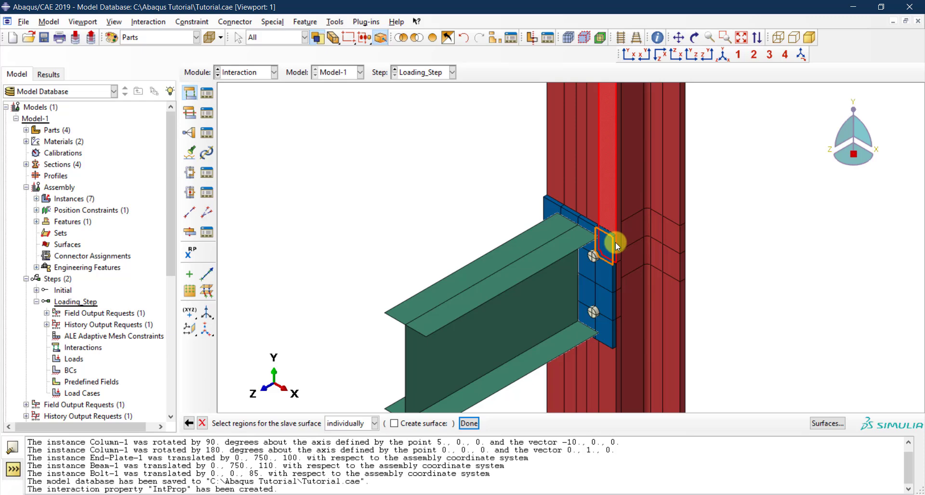
Try to select the end-plate face against the column flange as the slave surface, and cancel the interaction
scroll(614, 242, up, 3)
scroll(612, 247, up, 1)
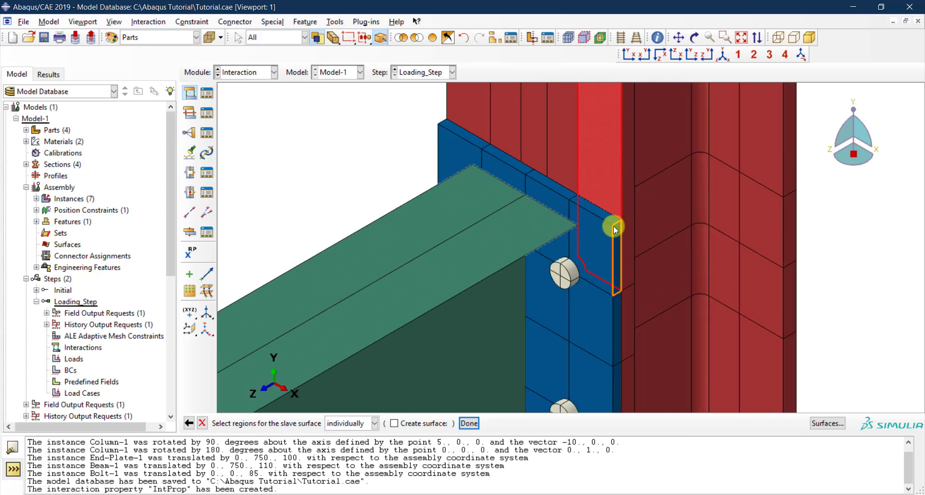
scroll(614, 216, down, 2)
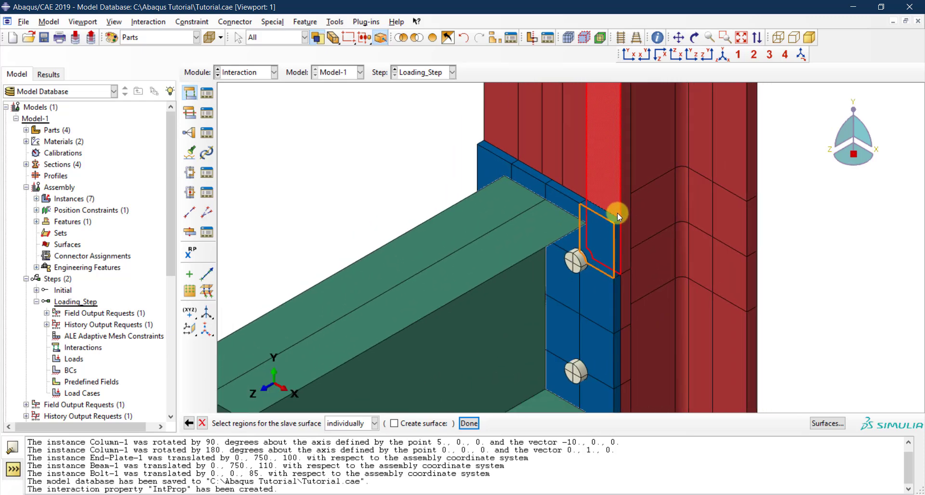
click(616, 213)
scroll(617, 213, down, 3)
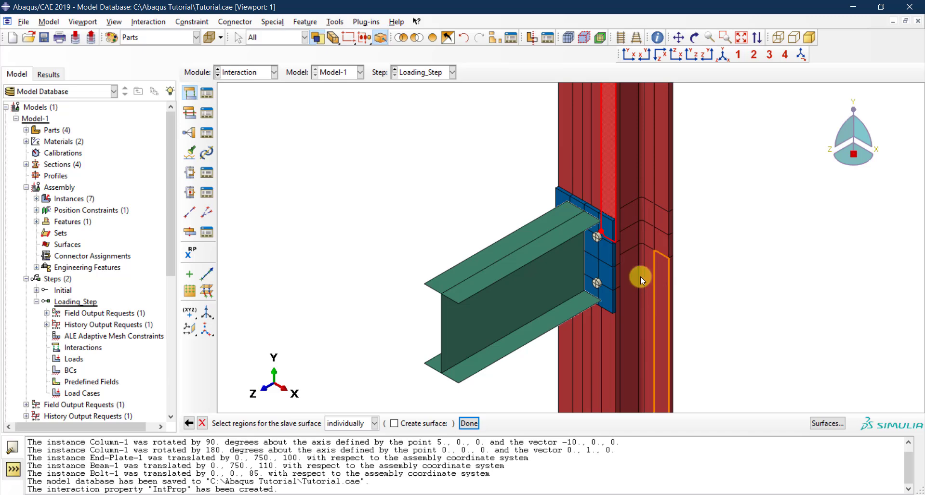
scroll(594, 243, up, 5)
scroll(599, 242, up, 4)
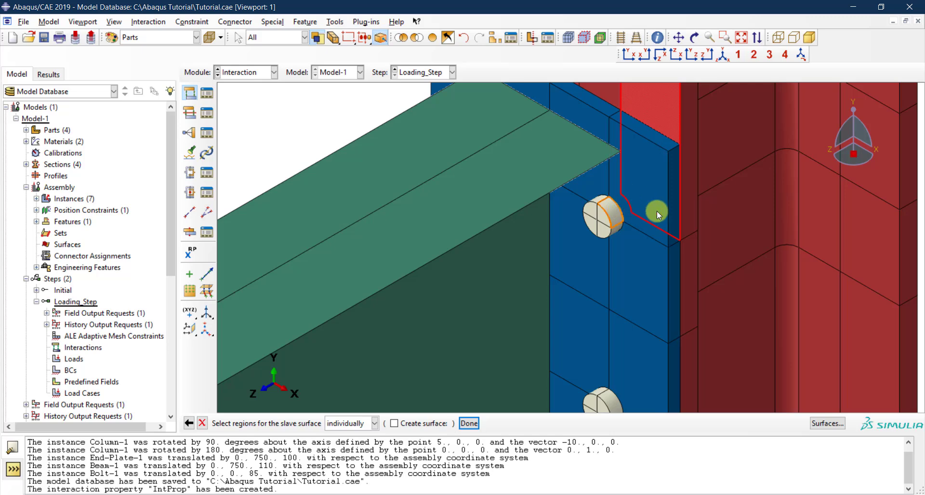
click(693, 37)
drag(695, 196, 659, 214)
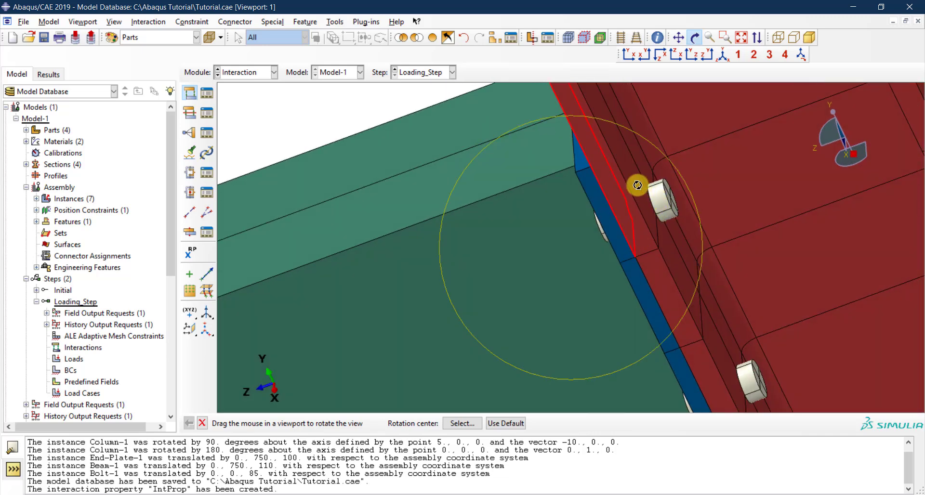
drag(551, 229, 601, 226)
key(Escape)
ctrl+alt+drag(550, 255, 205, 423)
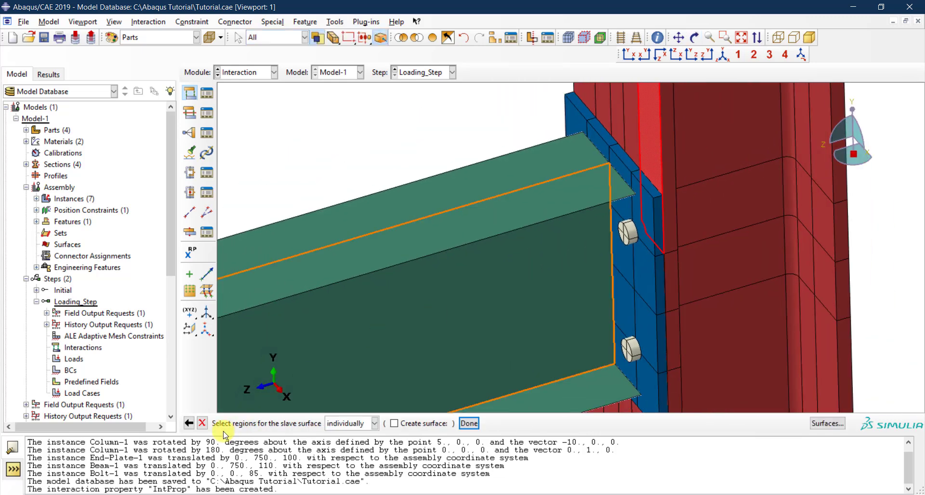
click(202, 423)
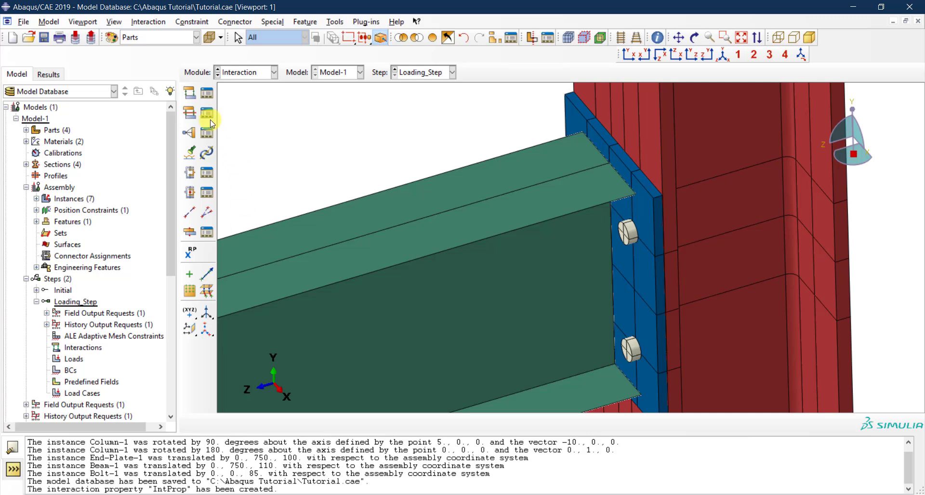
Start a General contact (Standard) interaction named General Interaction in the Initial step
click(192, 94)
text(C)
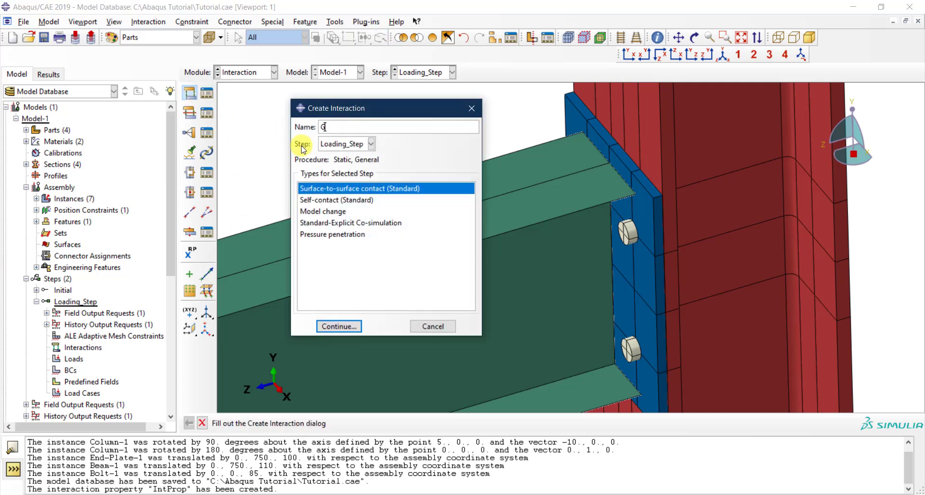
text(eneral Interaction)
click(340, 146)
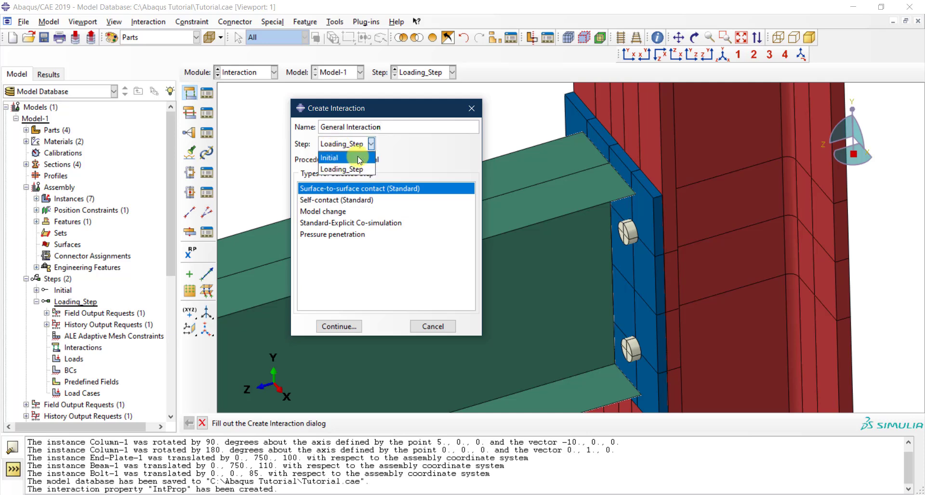
click(353, 159)
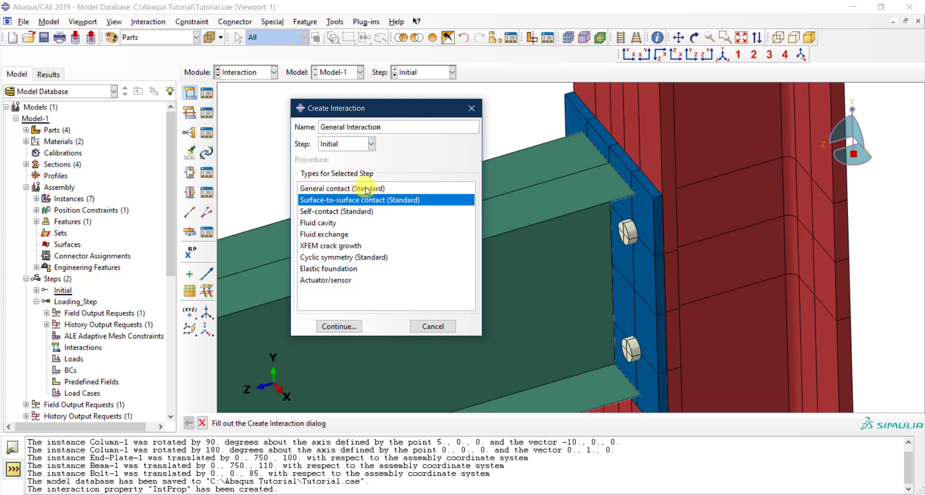
click(313, 192)
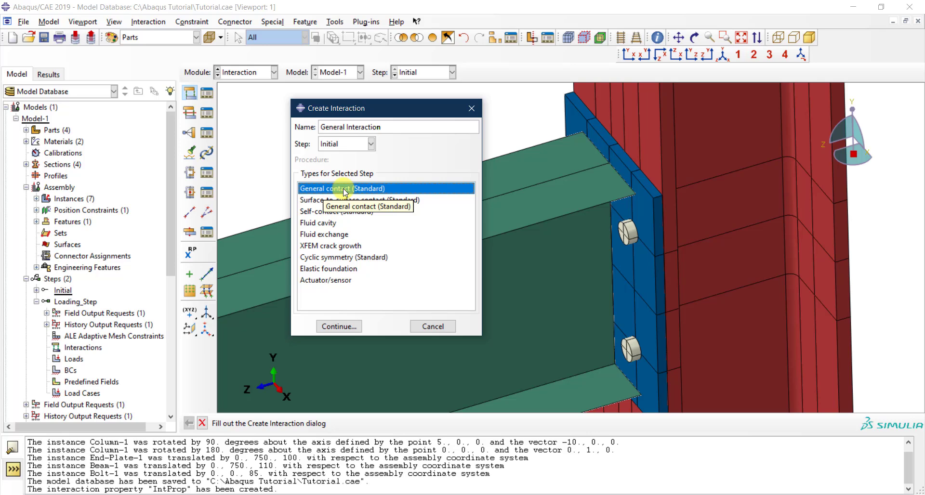
click(358, 326)
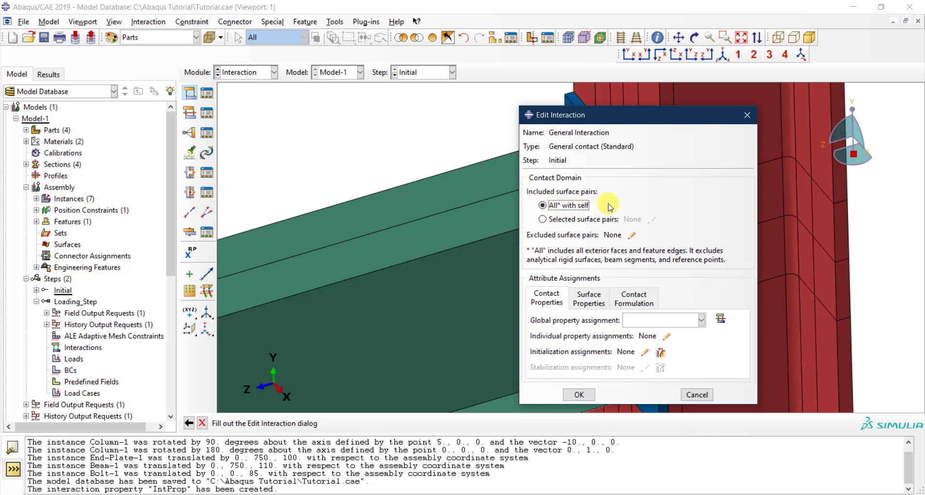
Assign IntProp as the global contact property of the general contact, with all surfaces included, and save the interaction
mouse_move(626, 125)
mouse_down()
mouse_move(445, 82)
mouse_move(325, 93)
mouse_up()
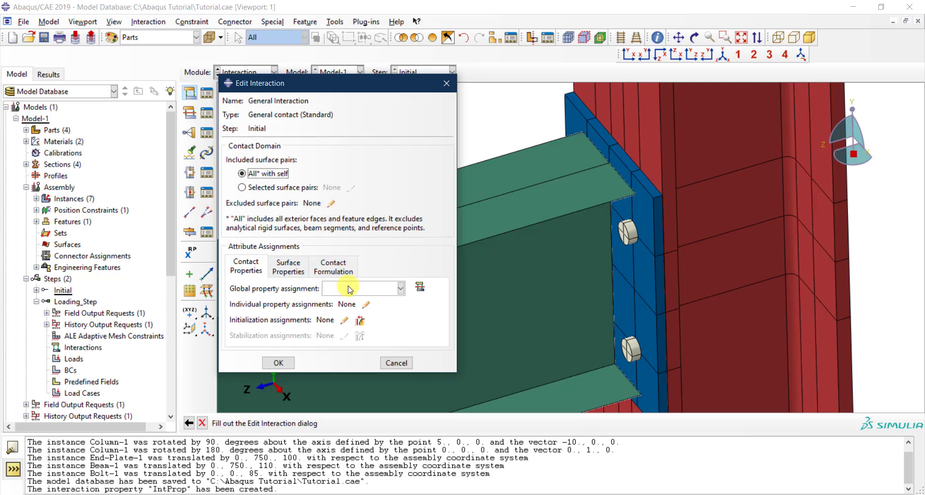
click(350, 290)
click(349, 290)
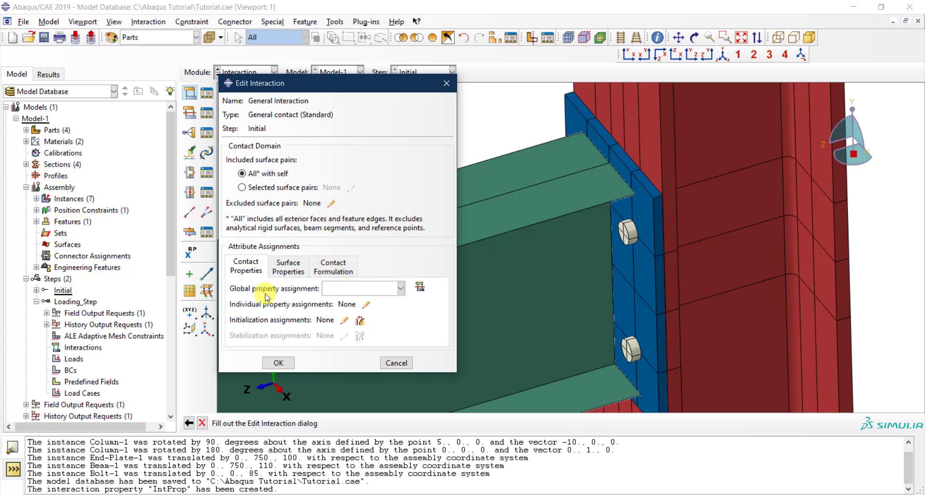
click(349, 290)
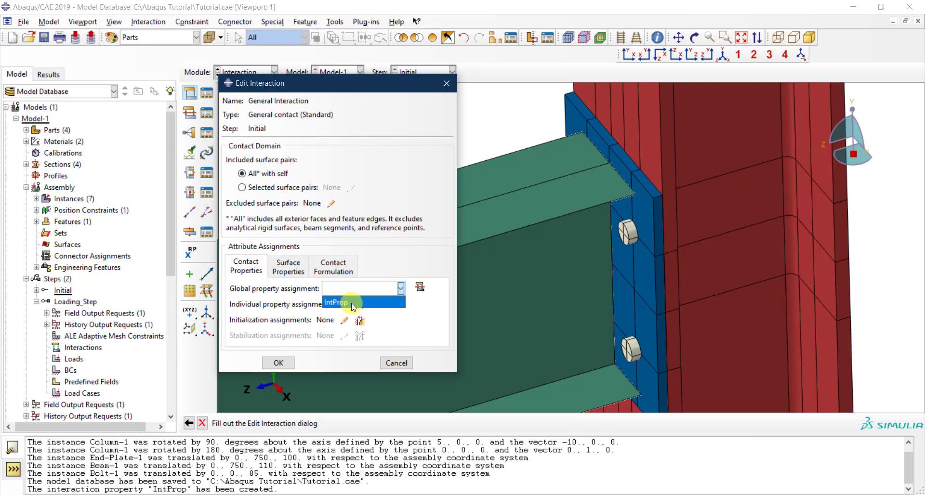
click(353, 303)
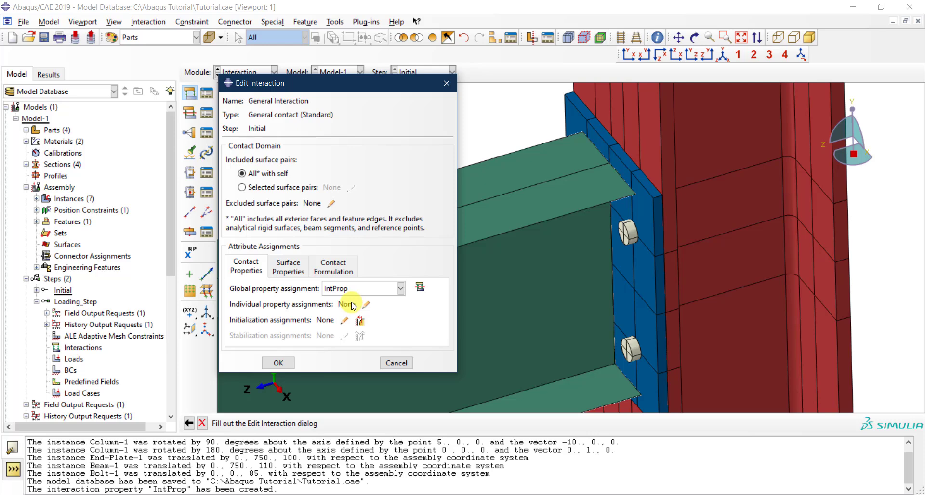
click(289, 362)
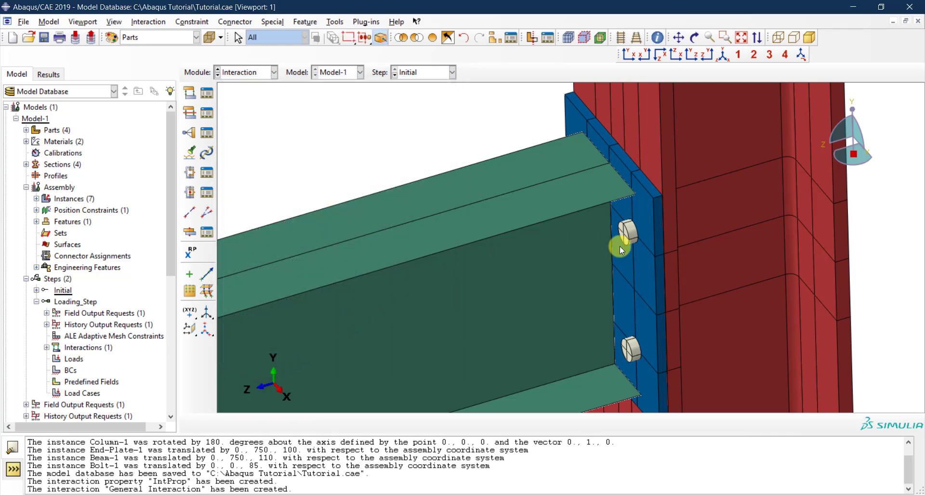
Start a Tie constraint named Beam-to-Plate and choose Surface as the master type
scroll(619, 245, down, 2)
scroll(631, 238, down, 5)
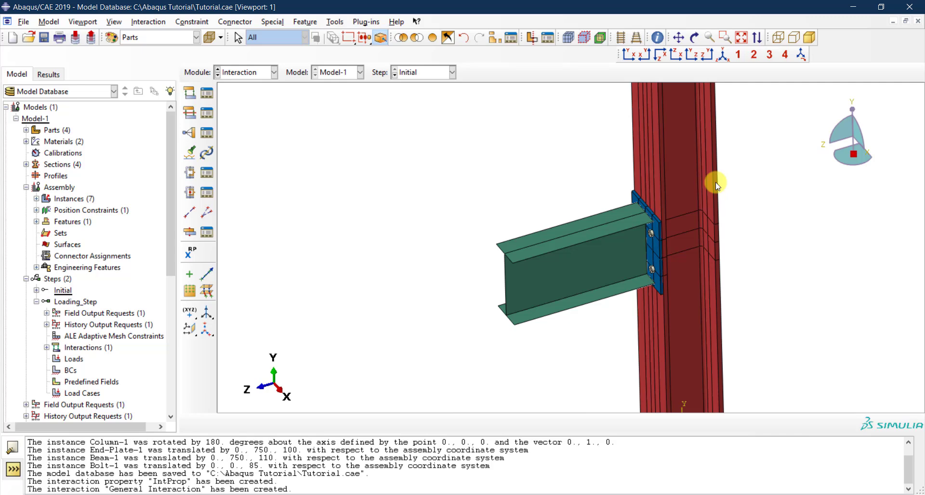
scroll(716, 182, up, 2)
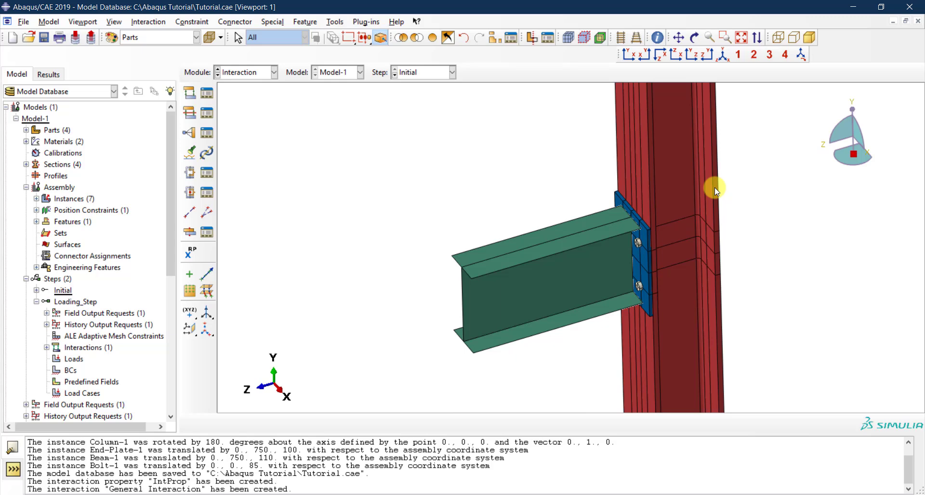
scroll(714, 190, up, 3)
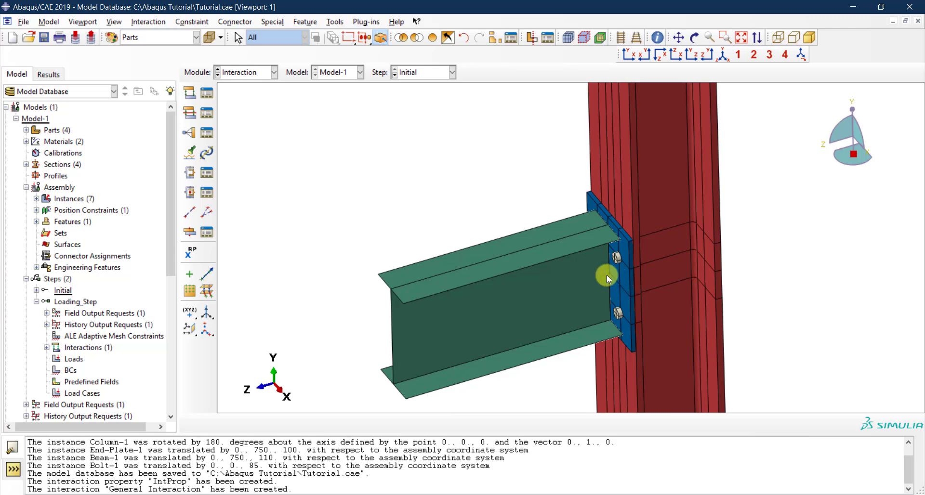
click(190, 129)
drag(453, 69, 286, 73)
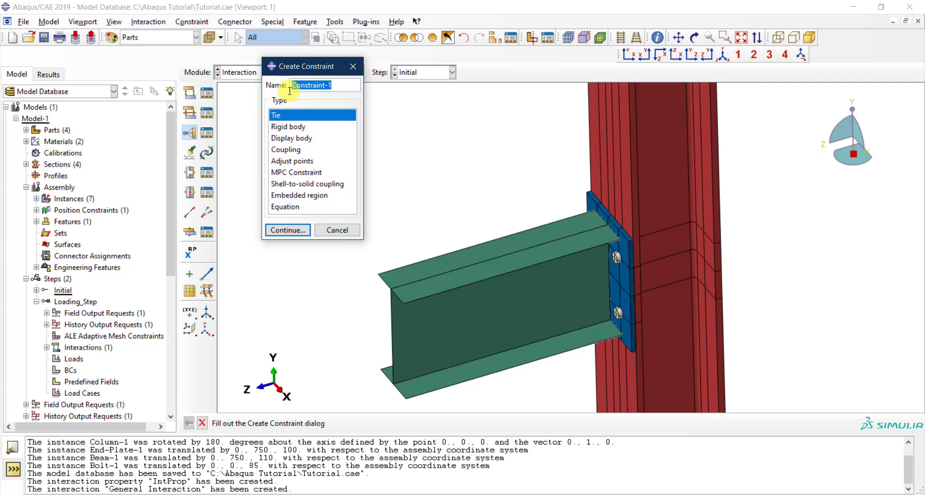
text(Beam-to-Plate)
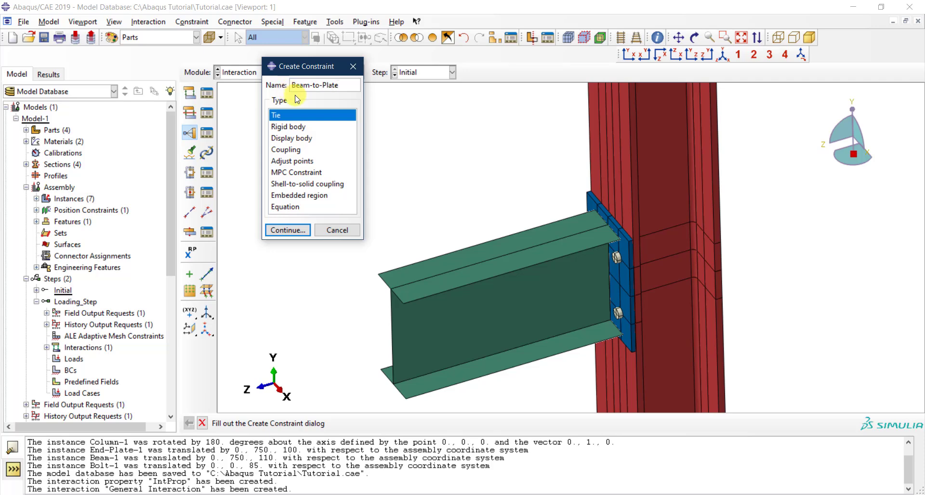
click(291, 233)
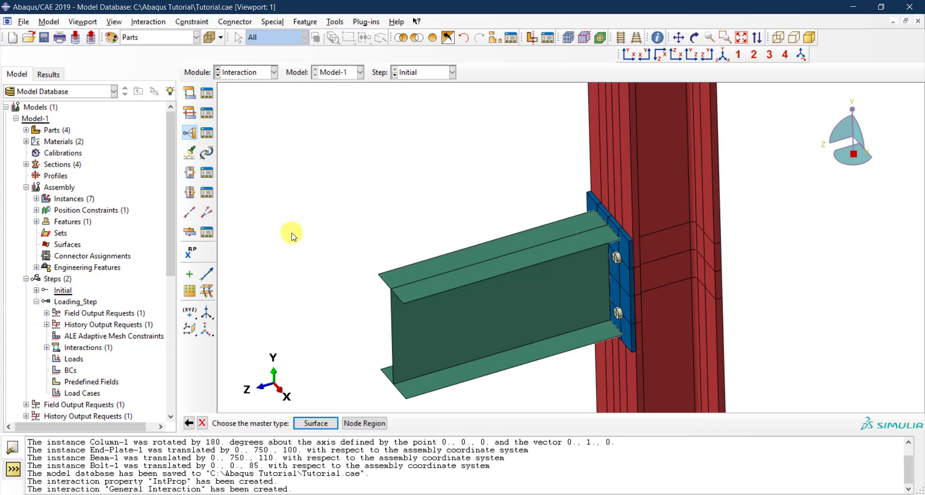
click(313, 423)
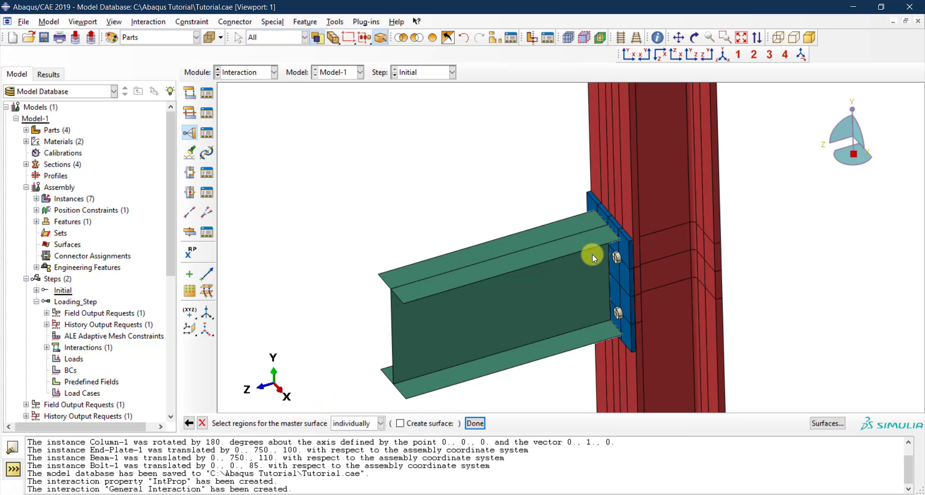
Select the four front faces in the end plate's uppermost row as master surface regions
ctrl+alt+drag(591, 254, 648, 265)
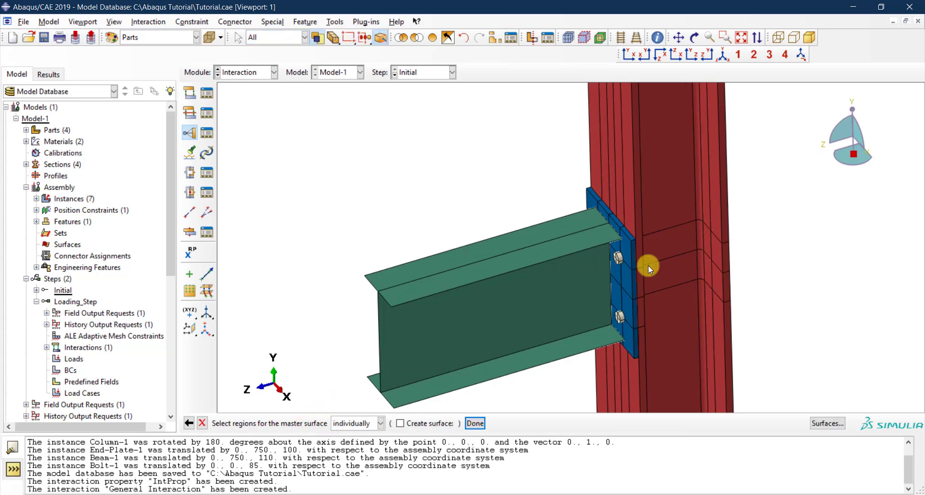
click(694, 37)
mouse_move(633, 285)
mouse_down()
mouse_move(622, 262)
mouse_move(648, 264)
mouse_move(636, 274)
mouse_up()
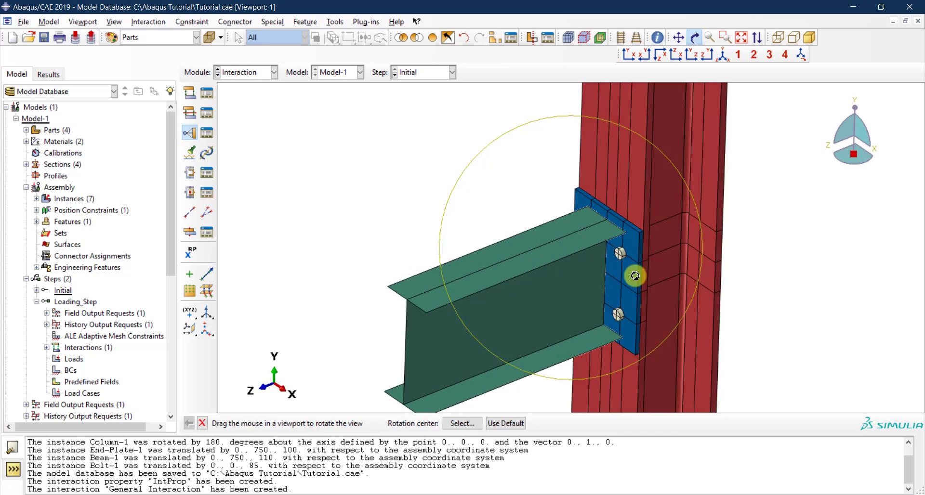
key(Escape)
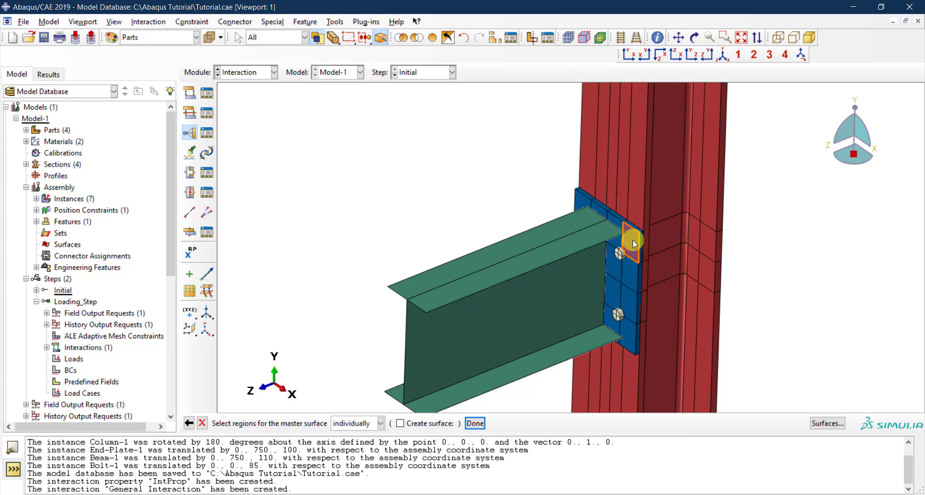
scroll(632, 240, up, 3)
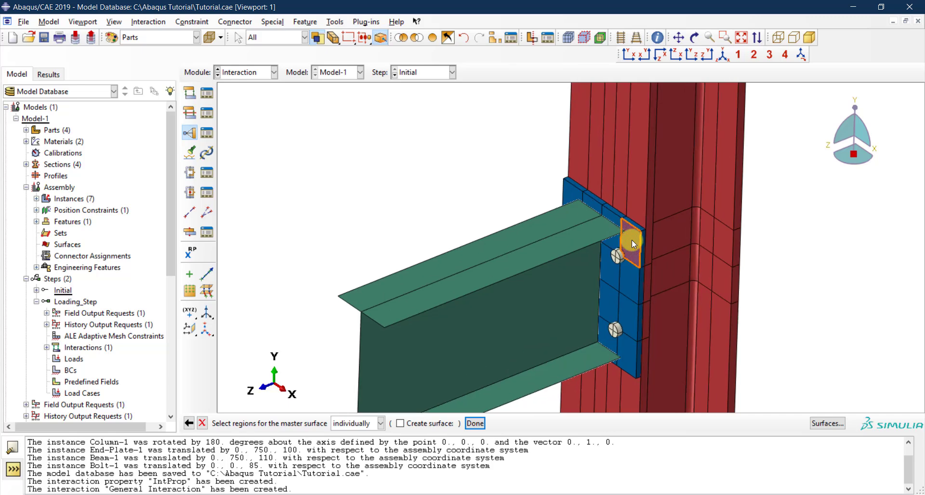
click(605, 212)
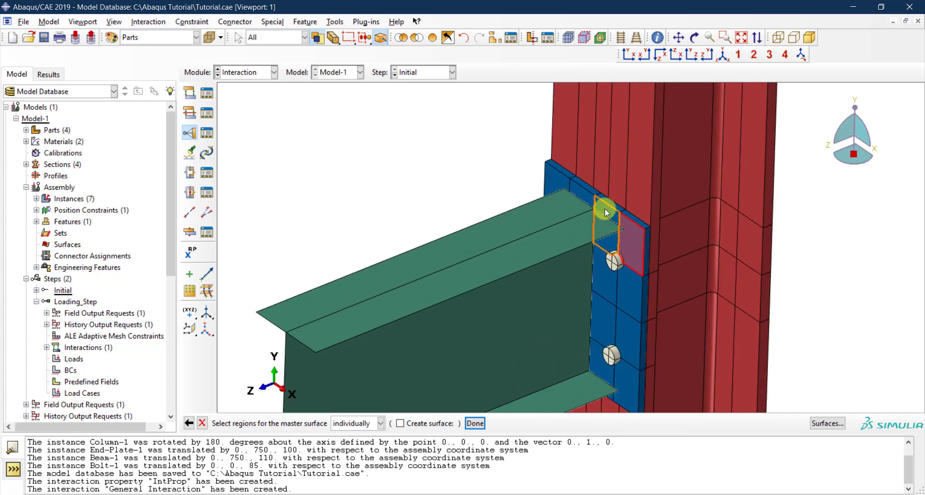
shift+click(606, 208)
shift+click(605, 209)
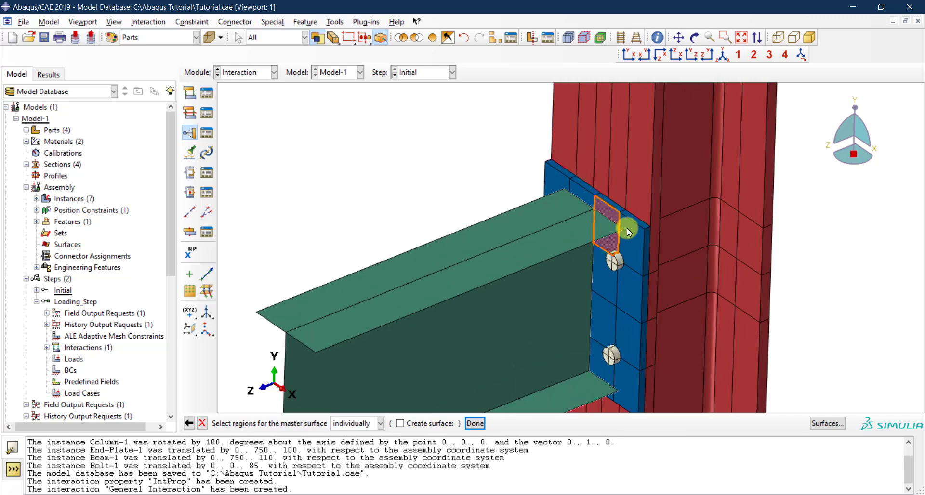
shift+click(582, 194)
shift+click(559, 185)
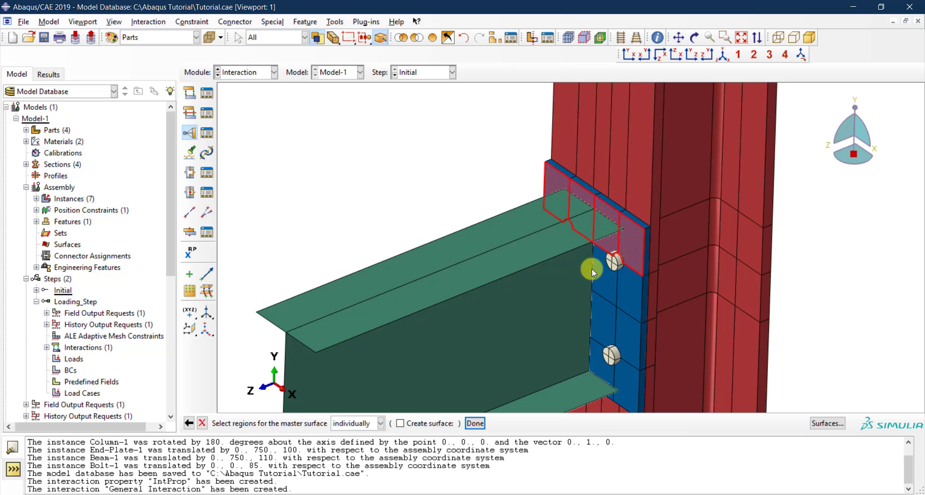
Add the remaining front faces of the end plate on the near side of the beam web to the master selection
shift+click(631, 304)
shift+click(626, 330)
shift+click(601, 329)
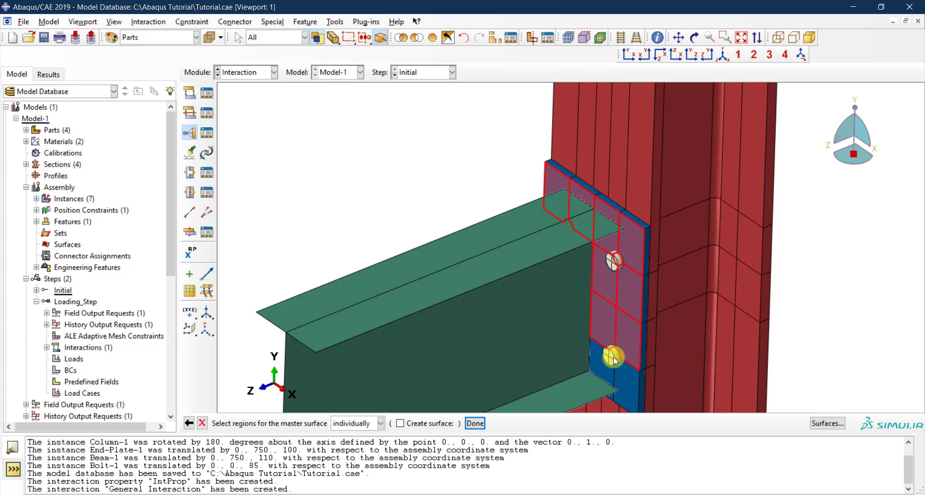
shift+click(623, 380)
shift+click(596, 364)
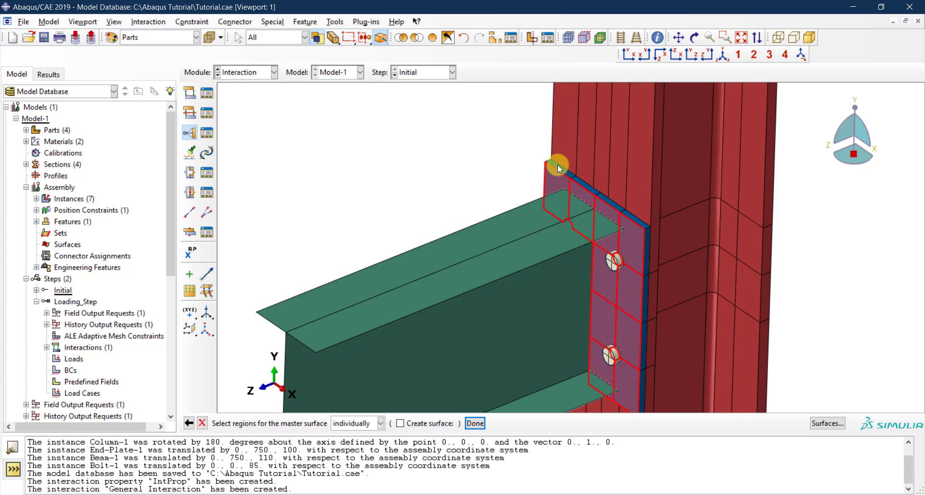
Add the end plate's front faces on the opposite side of the beam web to the master selection
scroll(555, 149, down, 3)
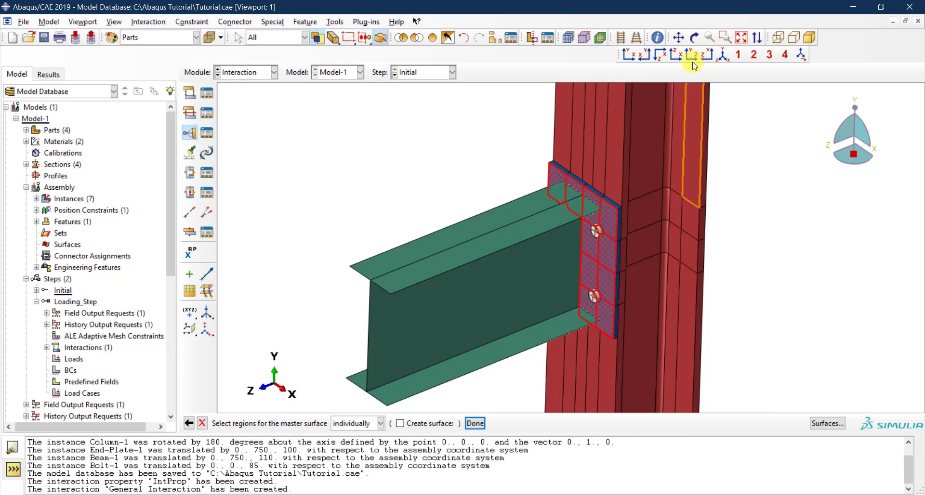
click(694, 37)
drag(645, 284, 526, 279)
middle_click(524, 268)
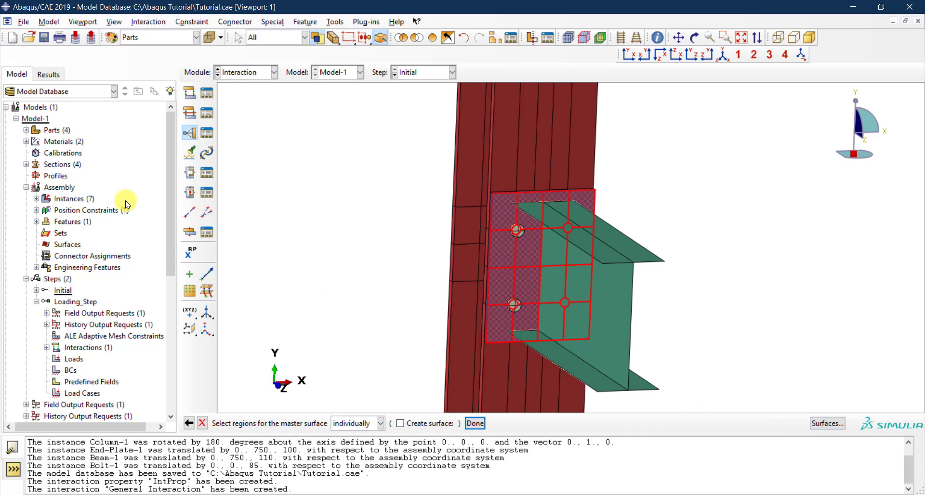
Look at where surfaces are stored under the End-Plate part in the model tree
click(26, 130)
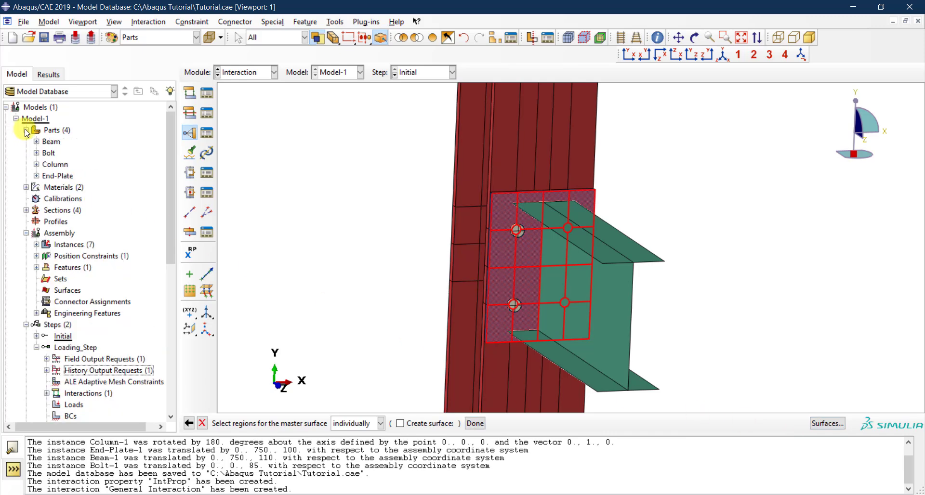
click(36, 176)
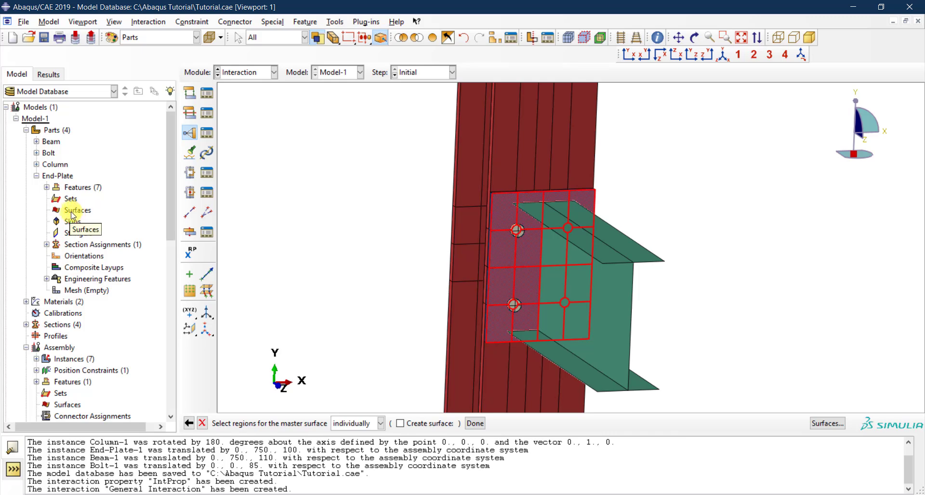
click(37, 176)
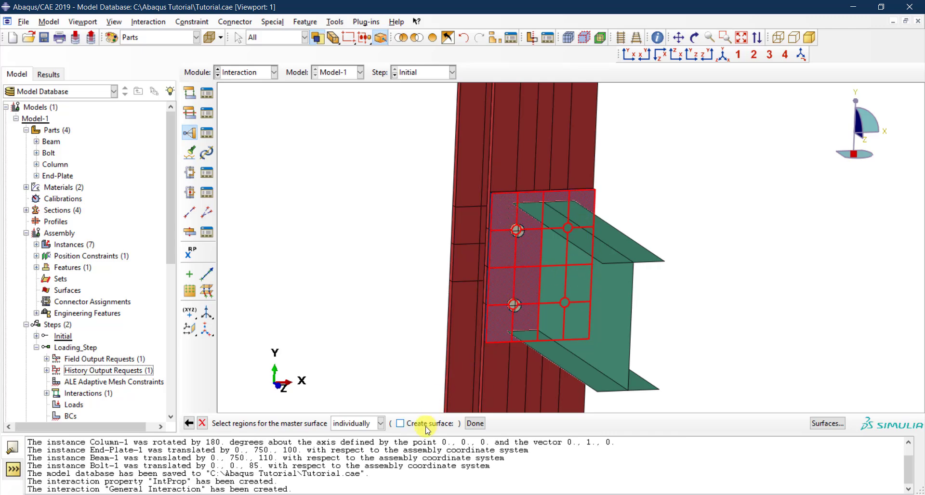
Try the Create surface option, leave it off, and confirm the selected end-plate faces as the master surface
click(400, 424)
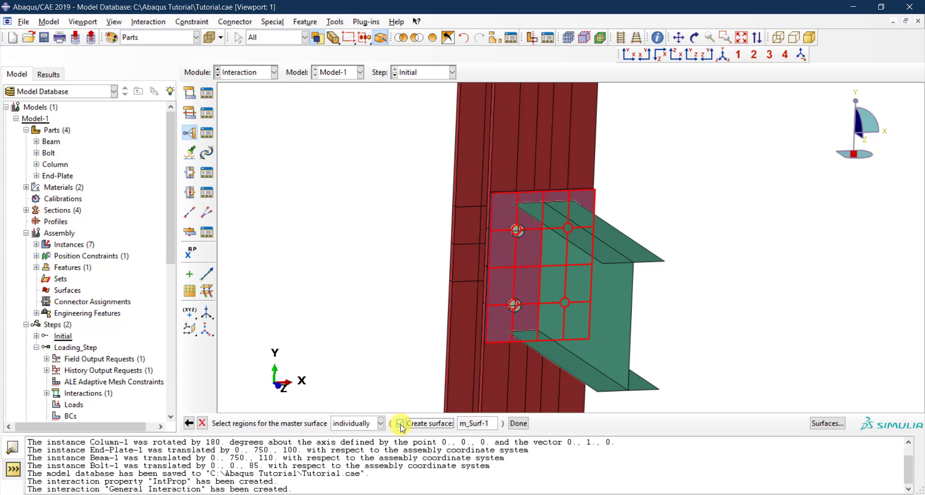
click(400, 425)
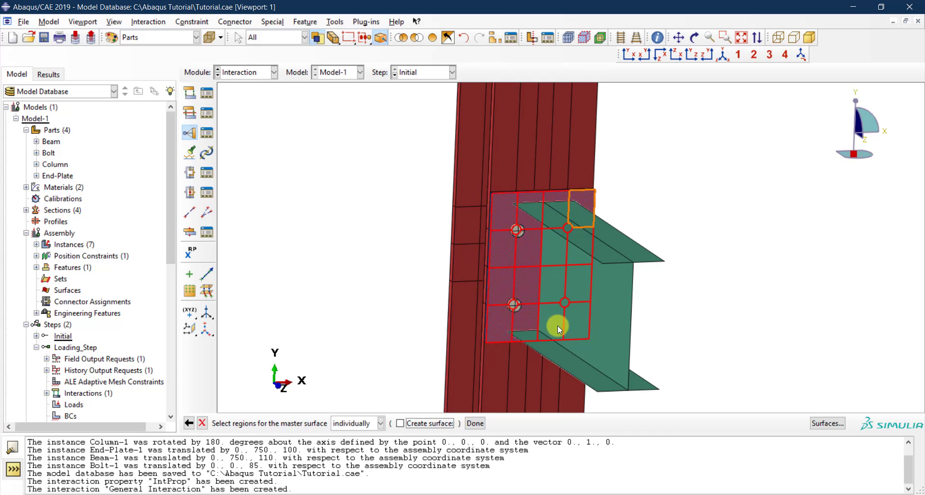
click(722, 55)
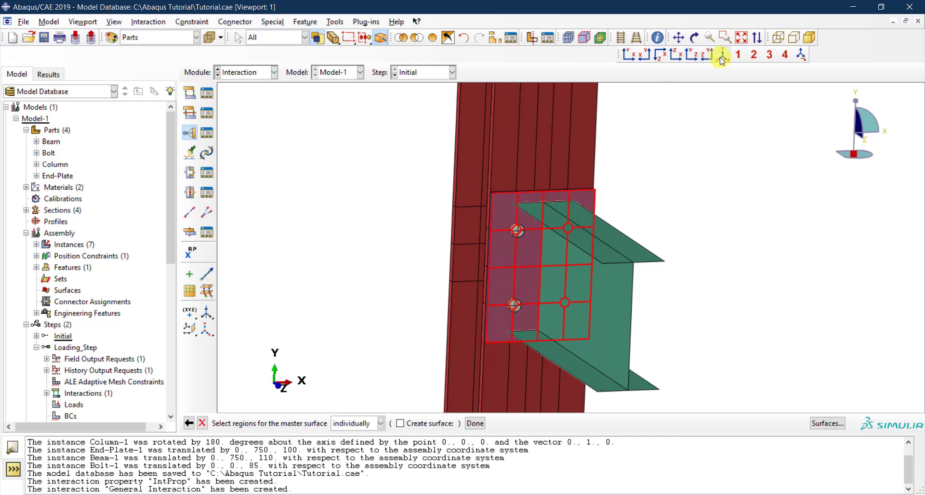
click(474, 423)
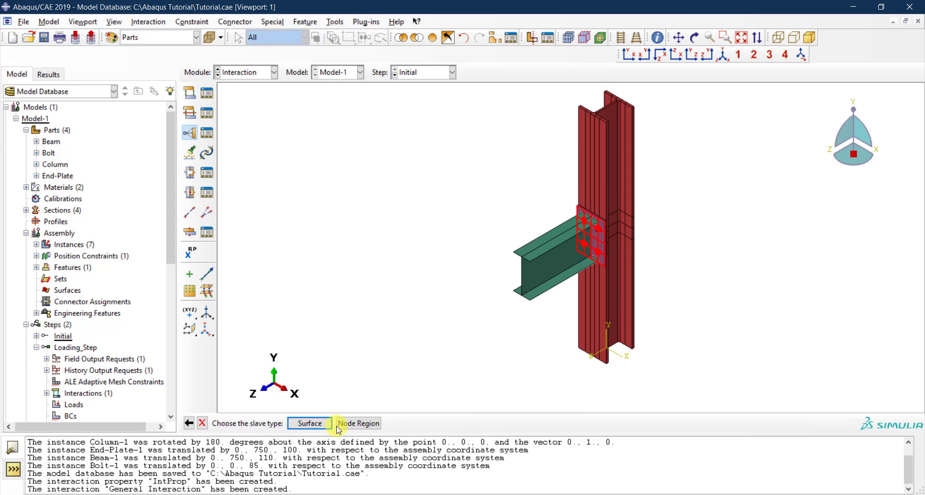
Set the slave type to Surface and use the beam's end against the end plate as the slave surface
click(309, 424)
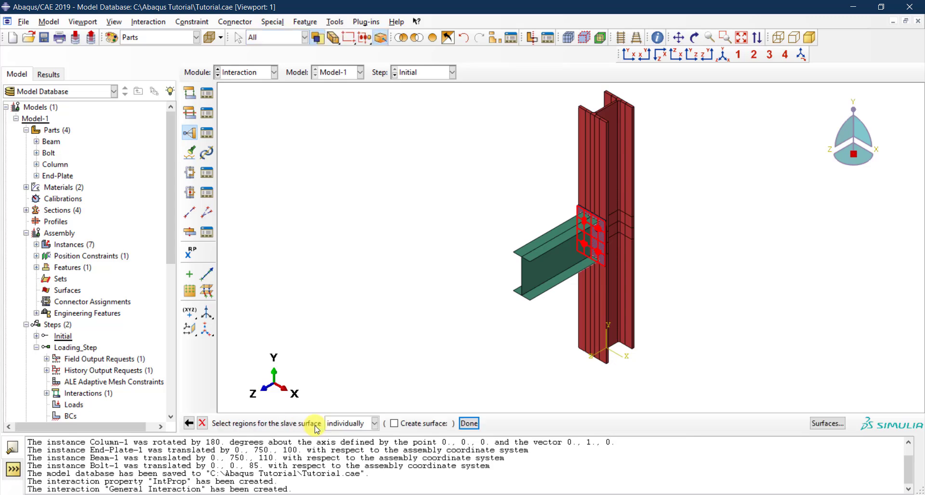
scroll(586, 229, up, 3)
scroll(588, 226, up, 2)
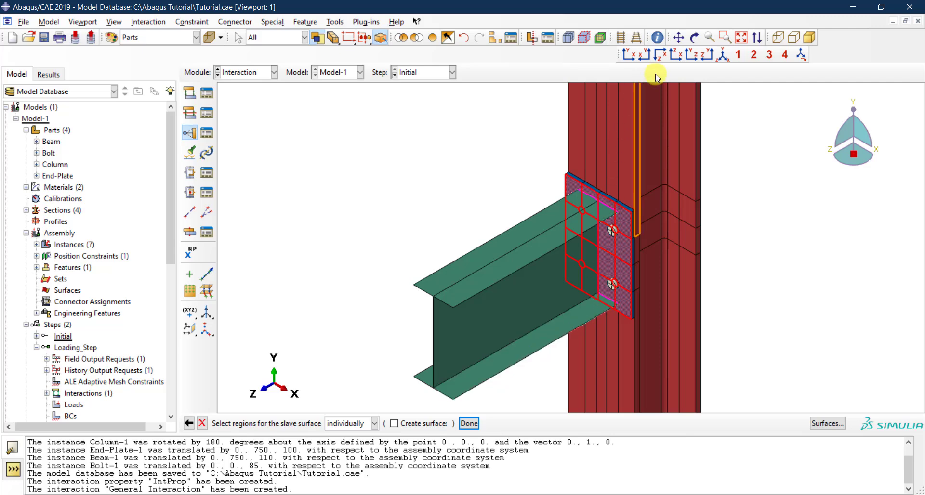
click(694, 37)
drag(554, 269, 619, 289)
key(Escape)
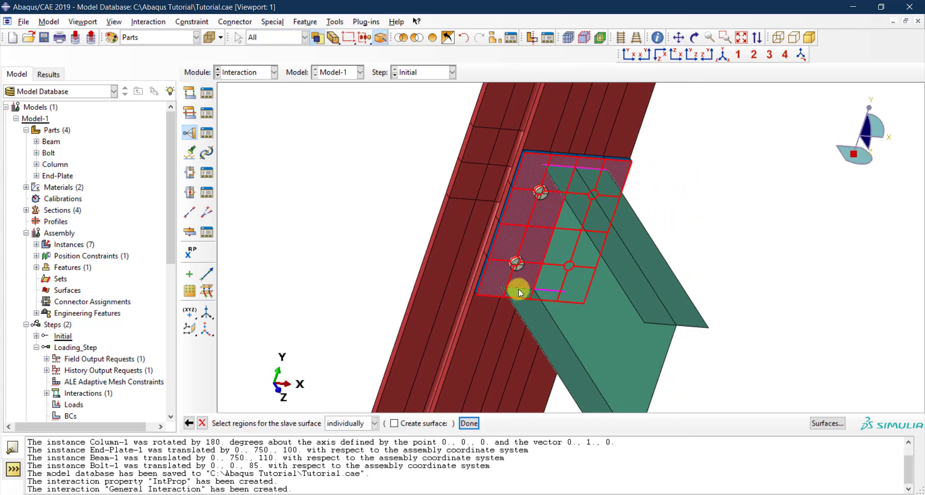
scroll(518, 289, up, 2)
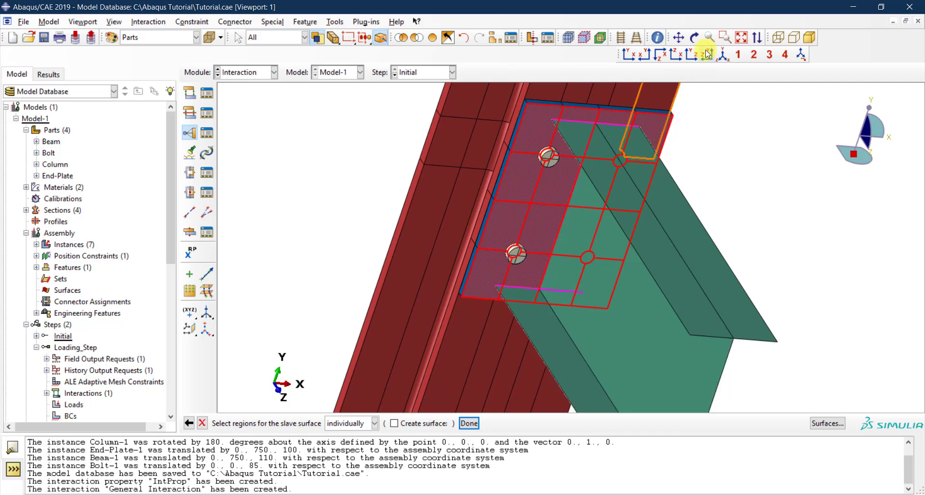
click(722, 60)
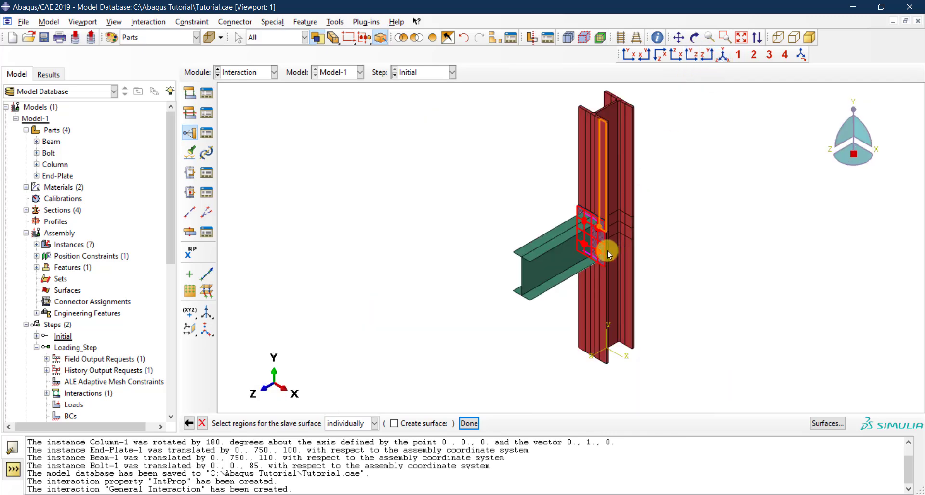
scroll(602, 237, up, 3)
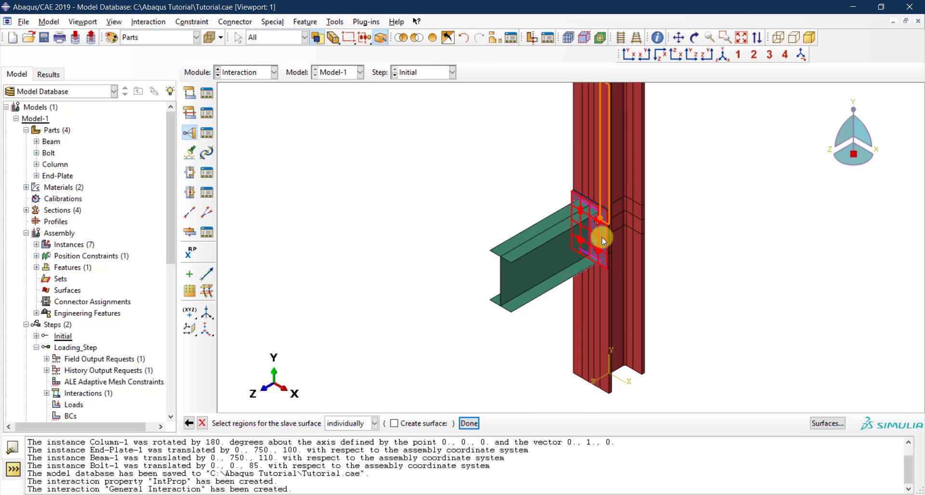
click(469, 424)
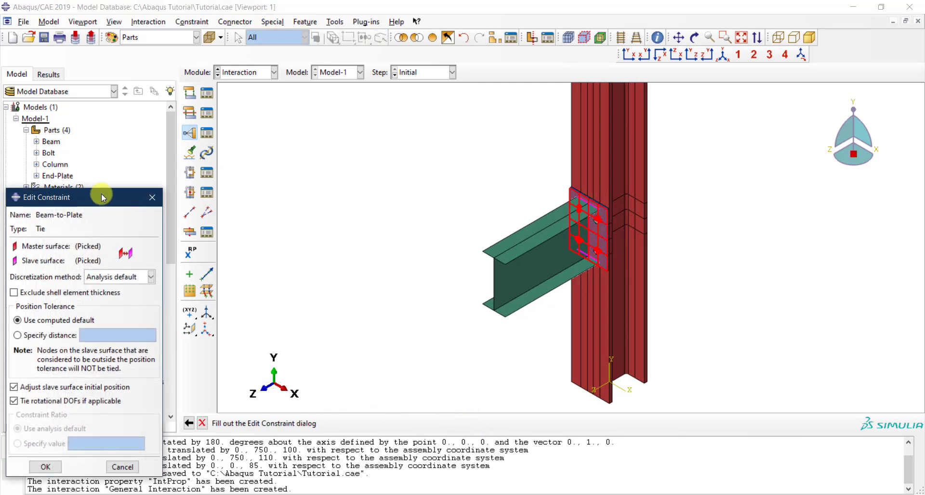
Accept the Beam-to-Plate tie constraint with its default settings and inspect the tied region on the end plate
drag(102, 195, 389, 118)
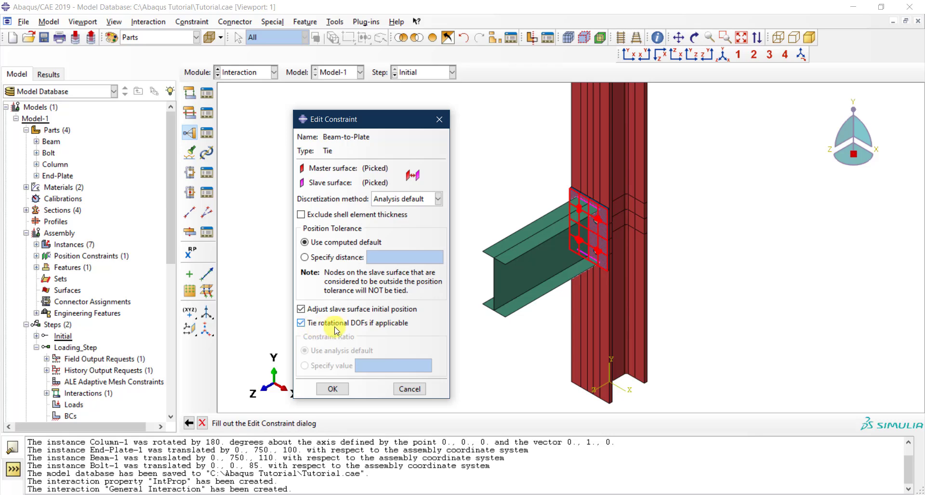
click(337, 387)
scroll(617, 216, up, 5)
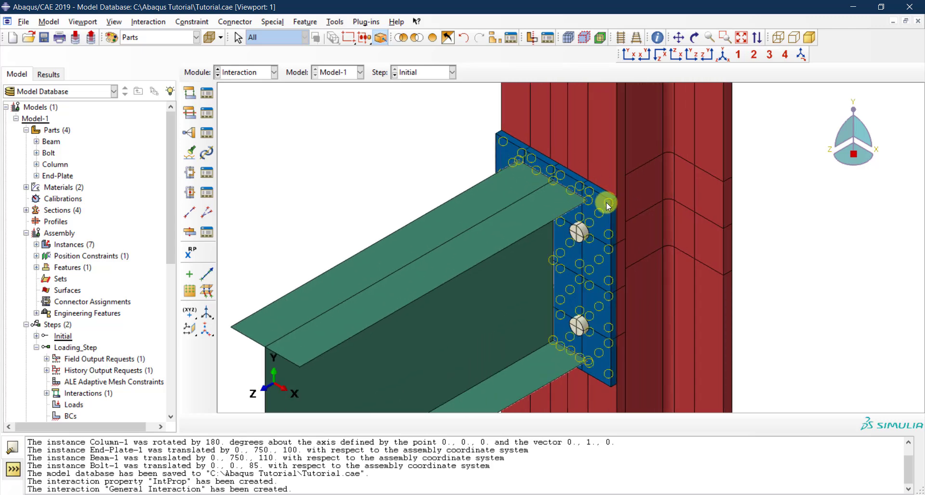
scroll(606, 204, down, 2)
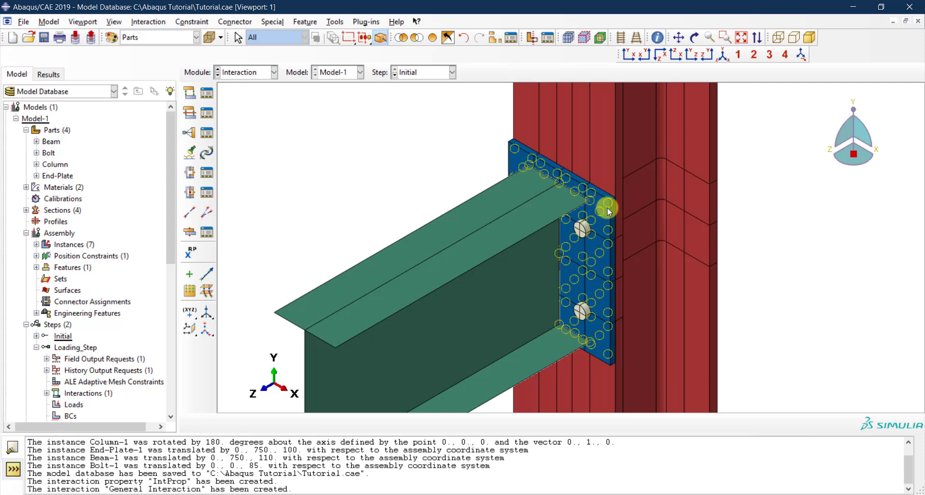
scroll(608, 205, up, 1)
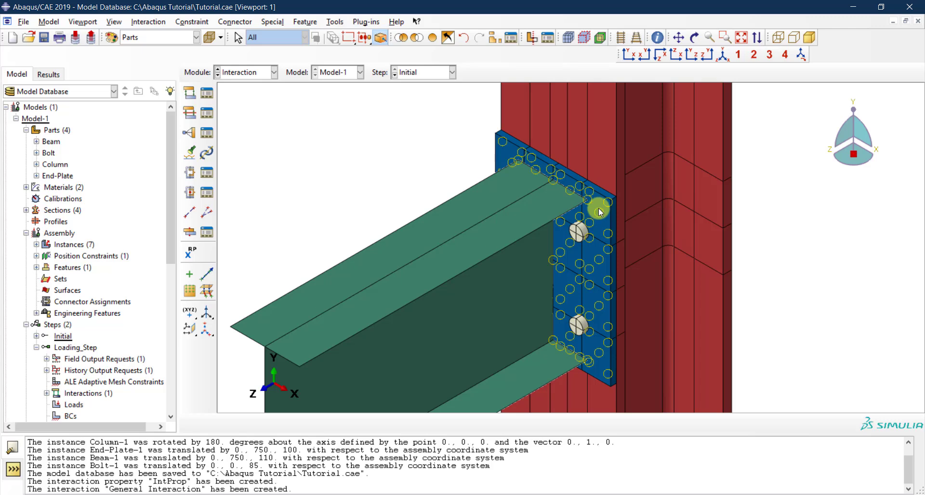
scroll(599, 213, down, 4)
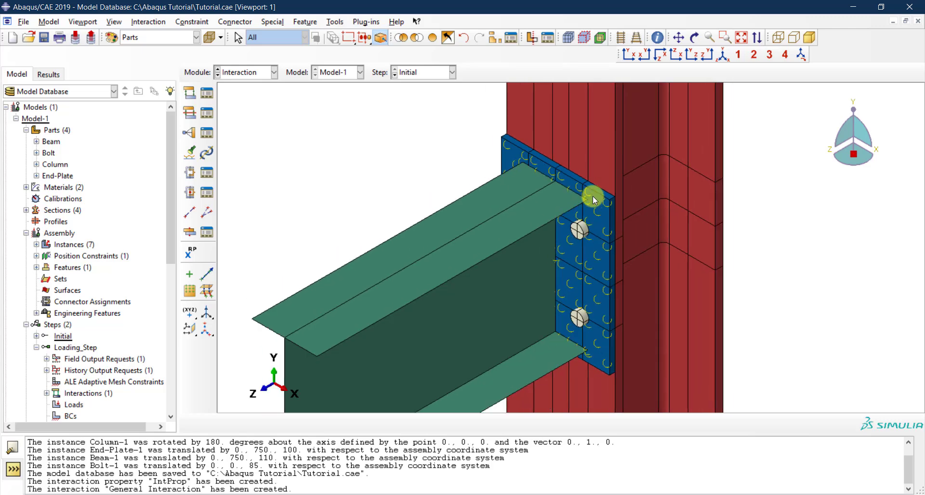
scroll(594, 199, down, 1)
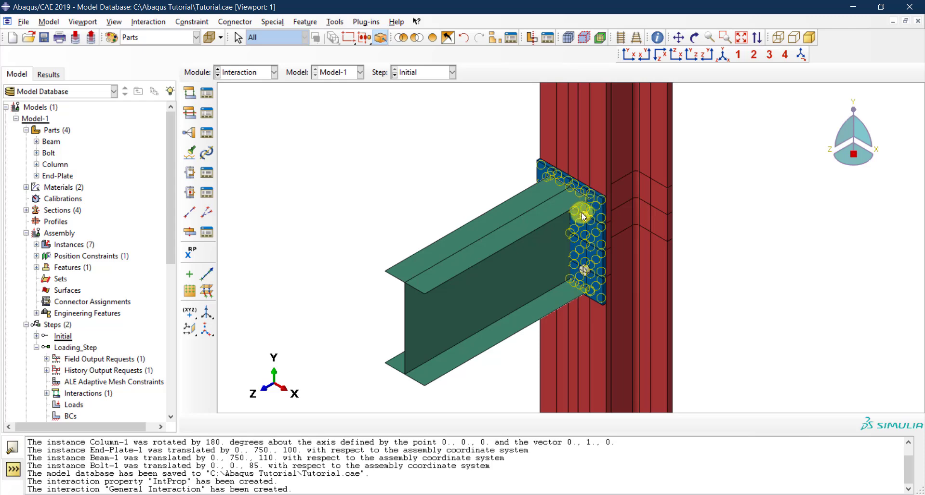
click(583, 217)
Start a geometry surface named Surf-plate-welded-face in the End-Plate part
click(247, 73)
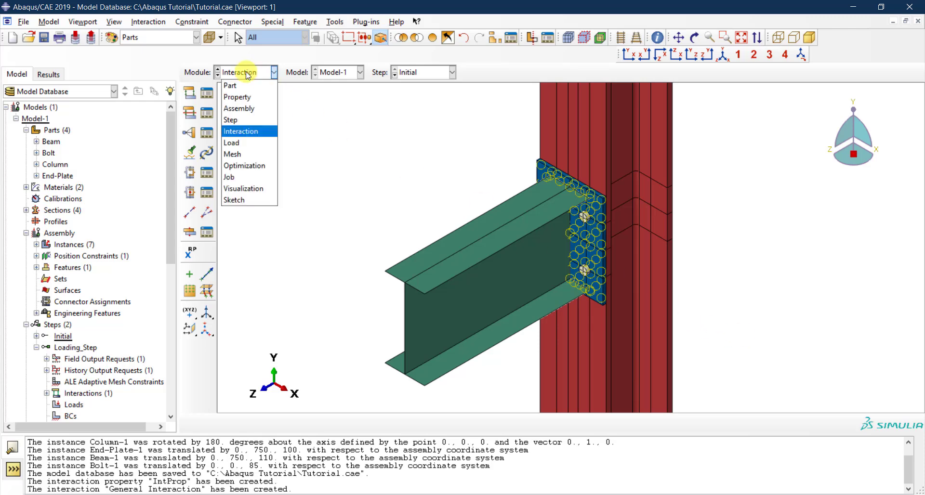
click(250, 85)
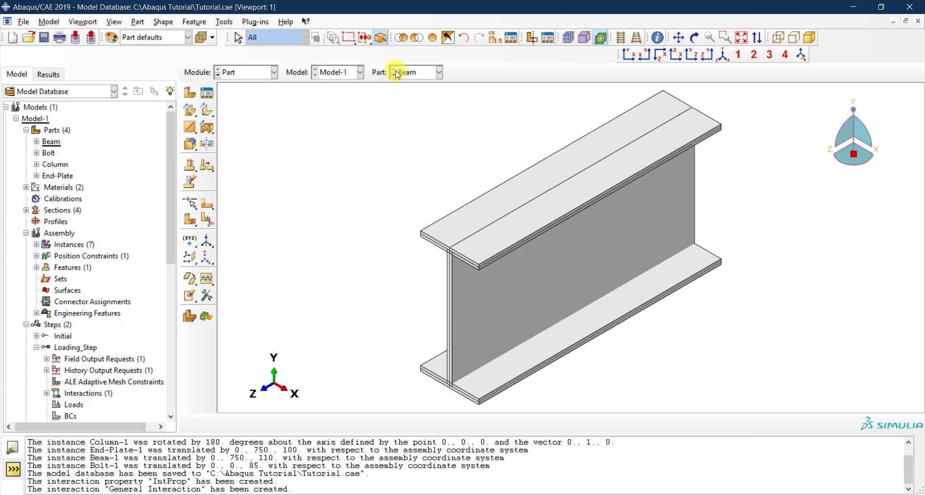
click(411, 71)
click(424, 120)
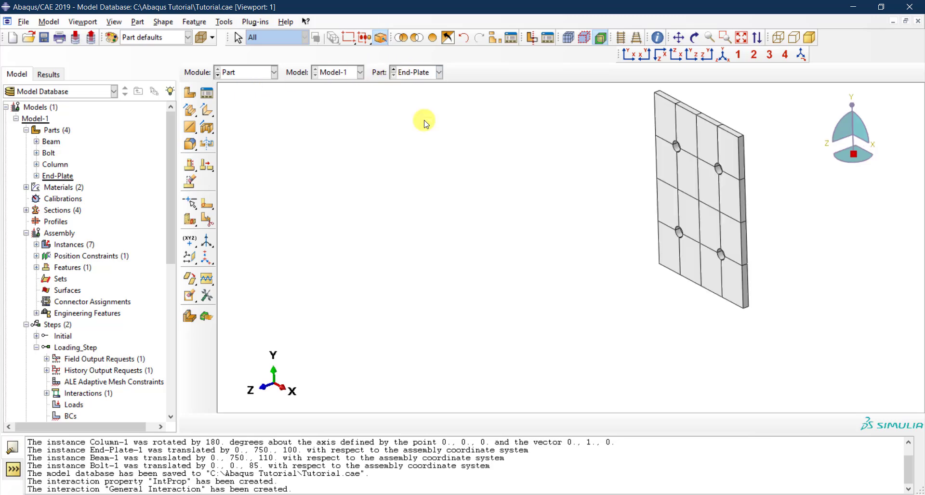
click(36, 175)
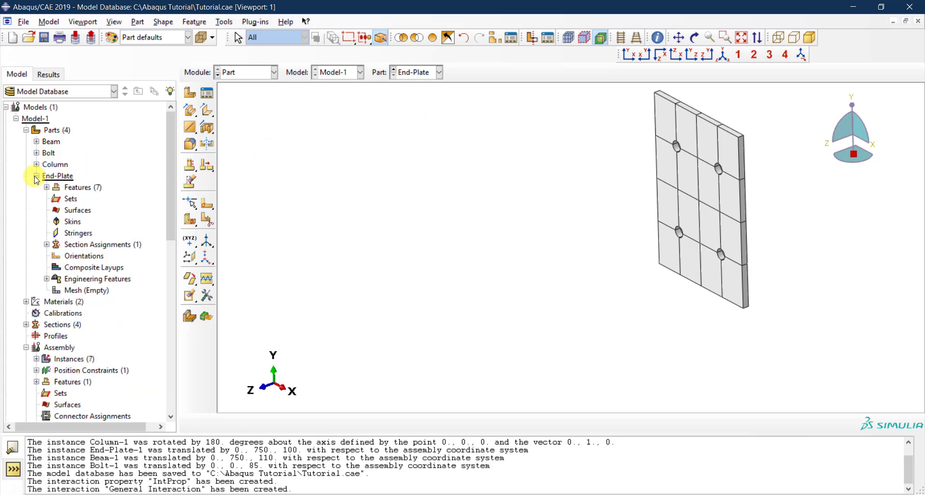
double_click(76, 210)
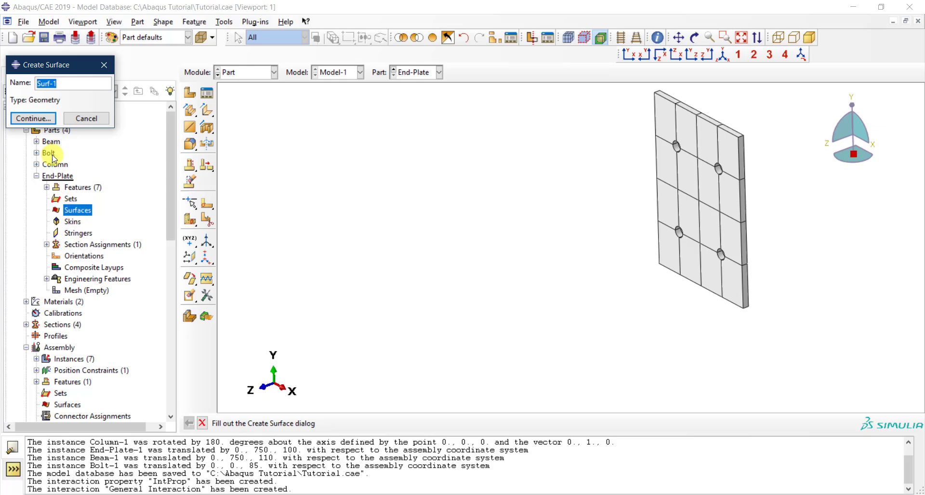
click(70, 84)
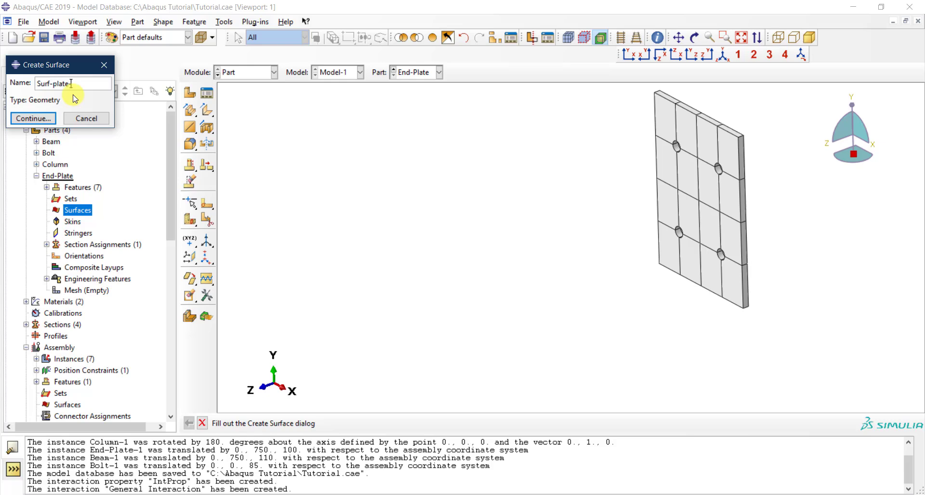
text(plate-face)
text(welded-face)
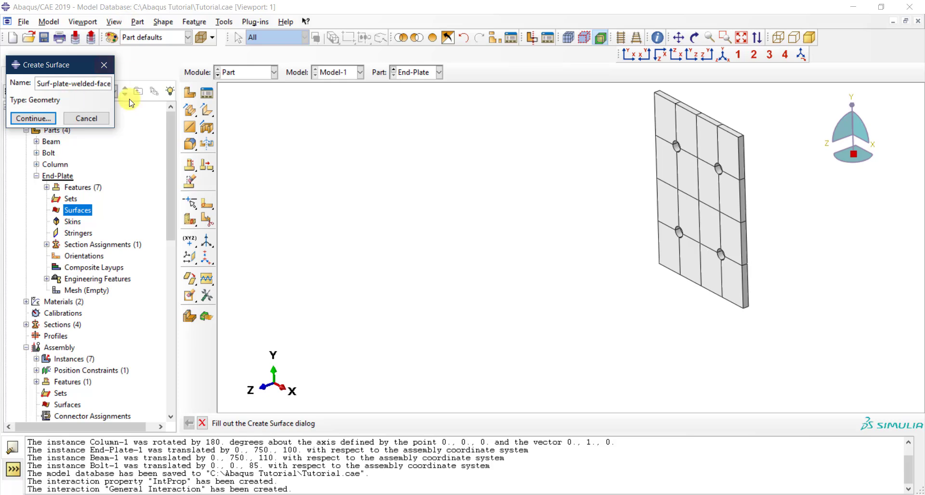
click(33, 118)
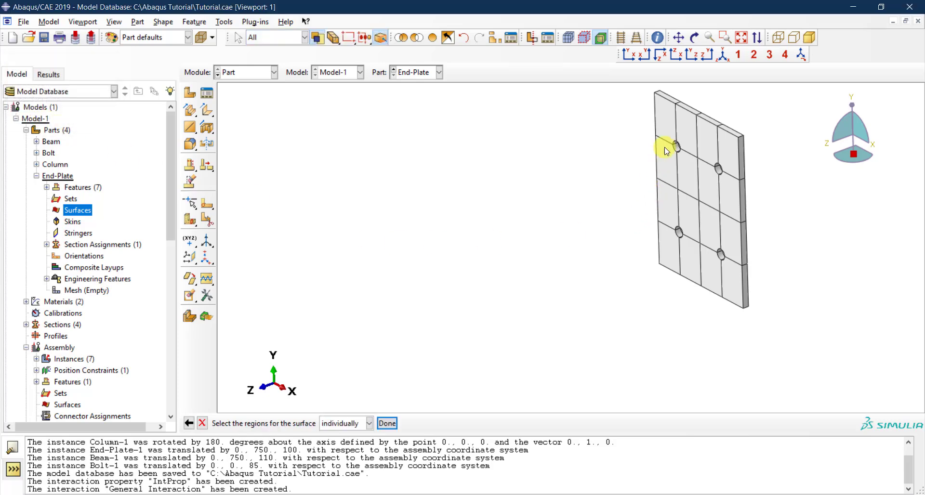
Define the surface from the plate's upper and lower rows and two central columns of front faces, and highlight it for checking
click(666, 128)
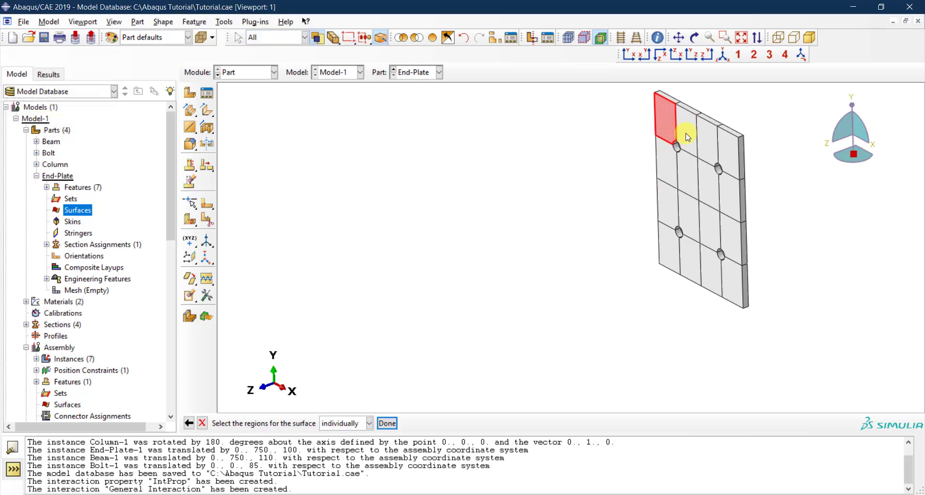
shift+click(708, 144)
shift+click(732, 155)
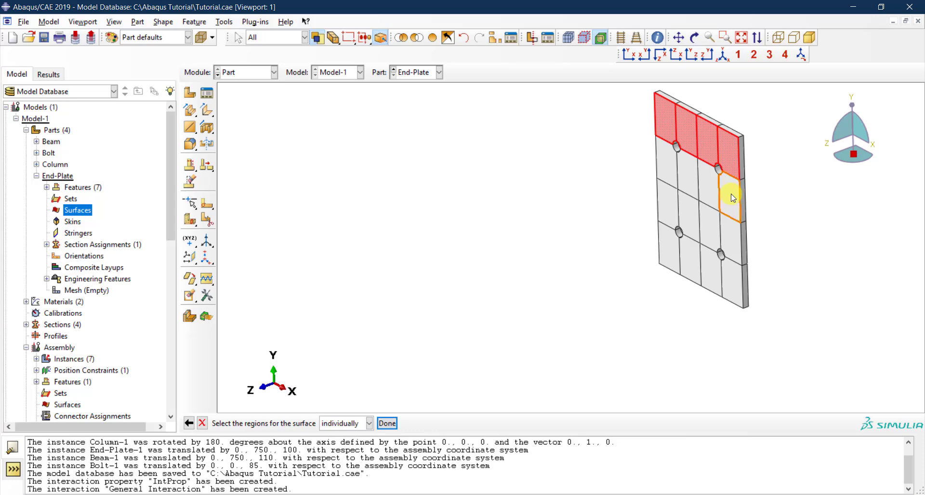
shift+click(705, 187)
shift+click(687, 187)
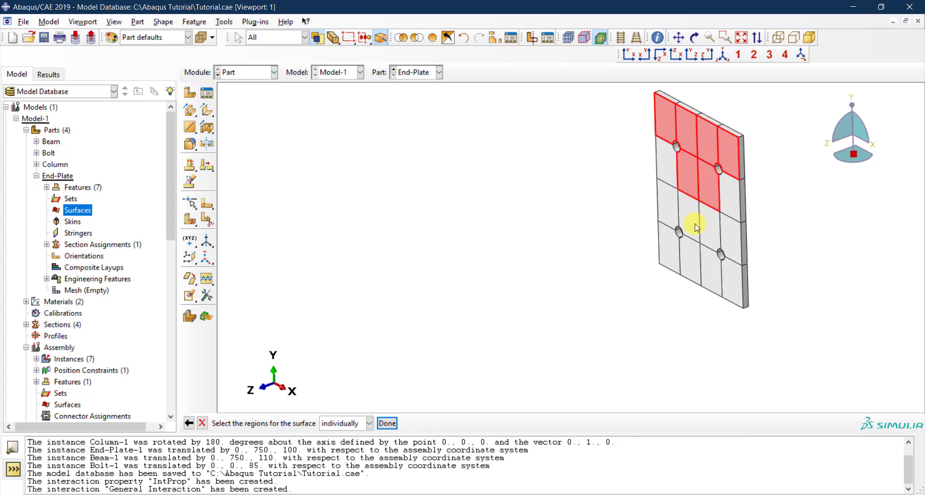
shift+click(706, 225)
shift+click(728, 277)
shift+click(708, 270)
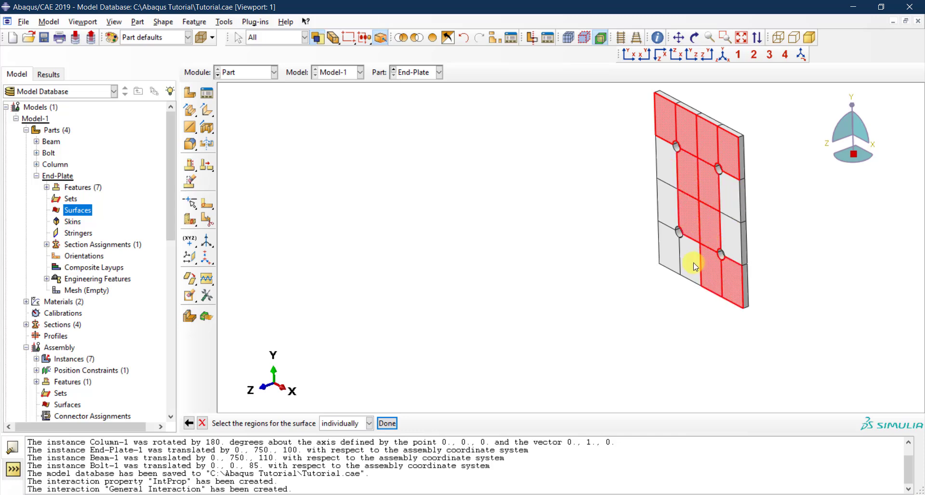
shift+click(688, 262)
shift+click(669, 259)
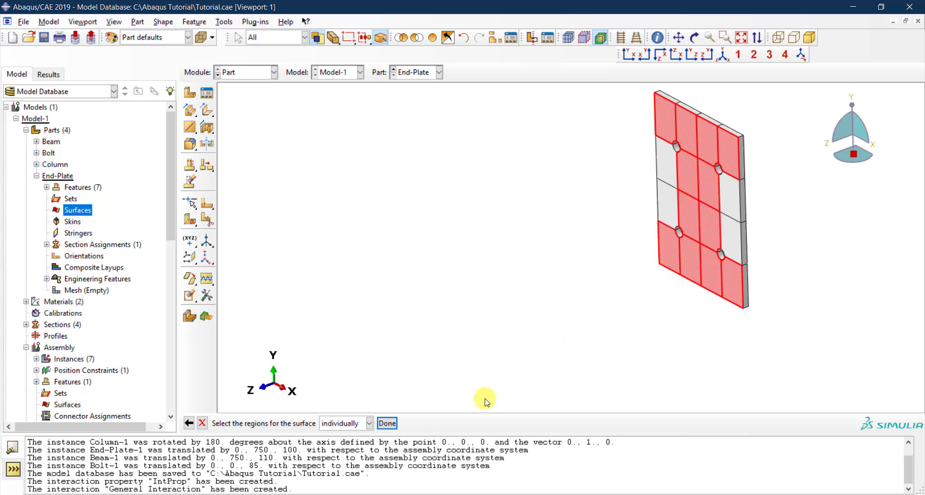
click(394, 423)
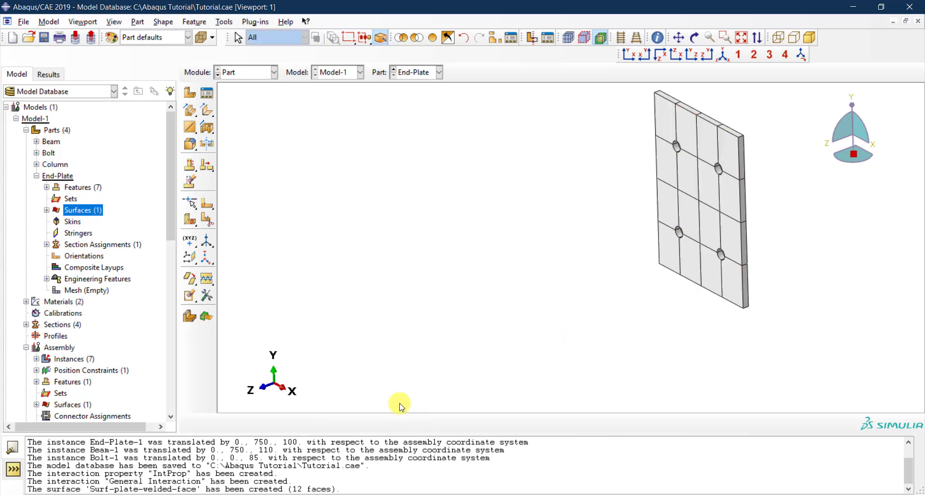
click(47, 210)
click(90, 222)
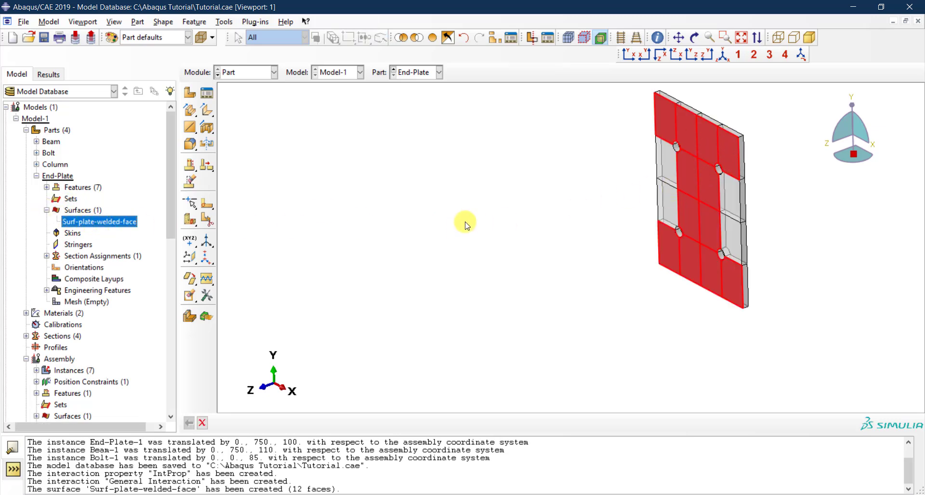
Start a geometry surface named Surf-Beam-Welded-End in the Beam part
click(439, 72)
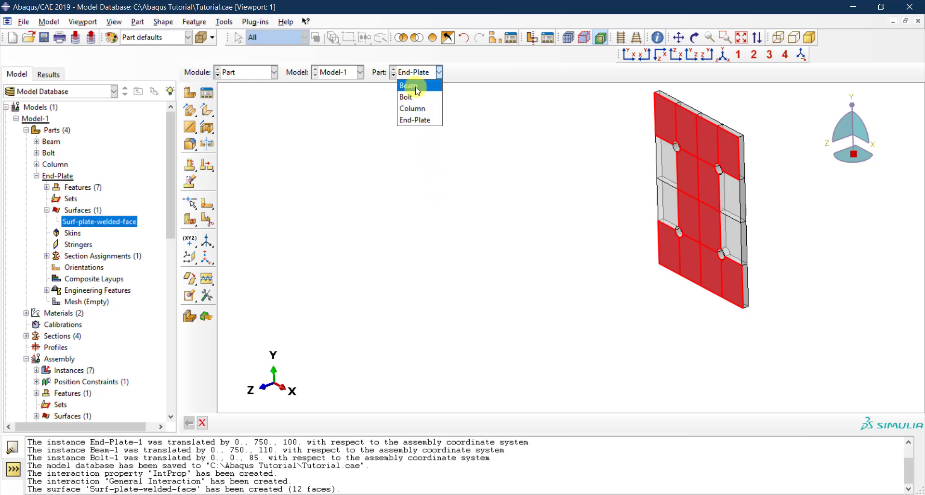
click(417, 91)
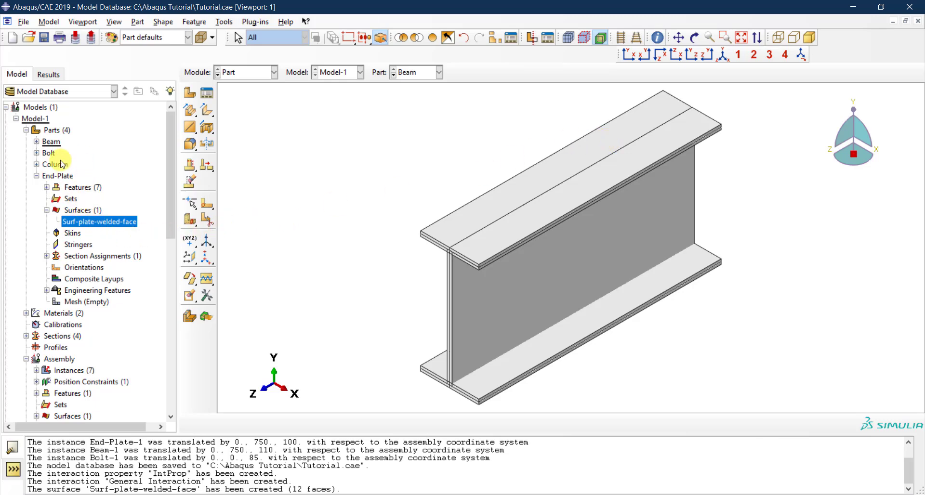
click(36, 175)
click(36, 141)
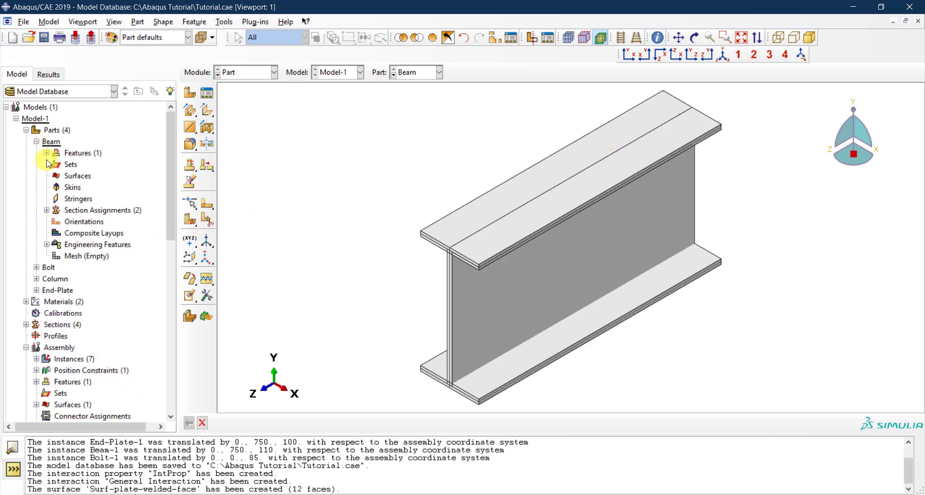
click(78, 178)
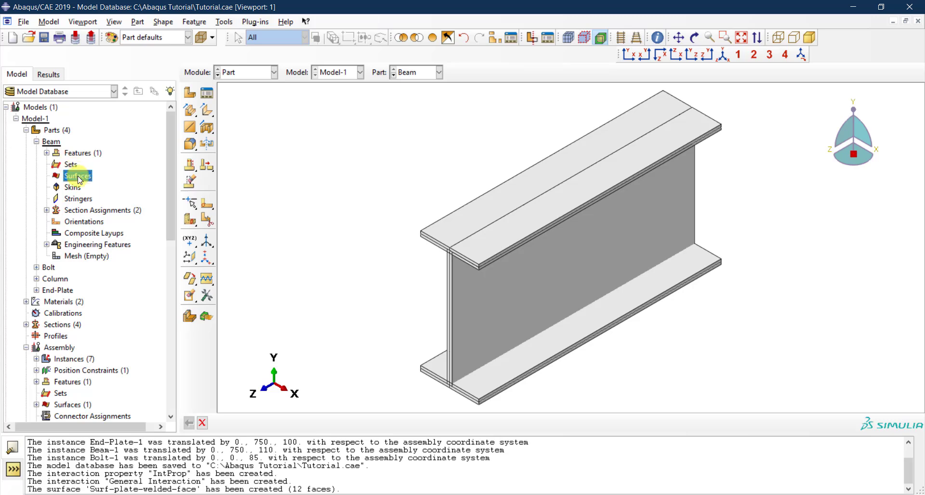
double_click(78, 177)
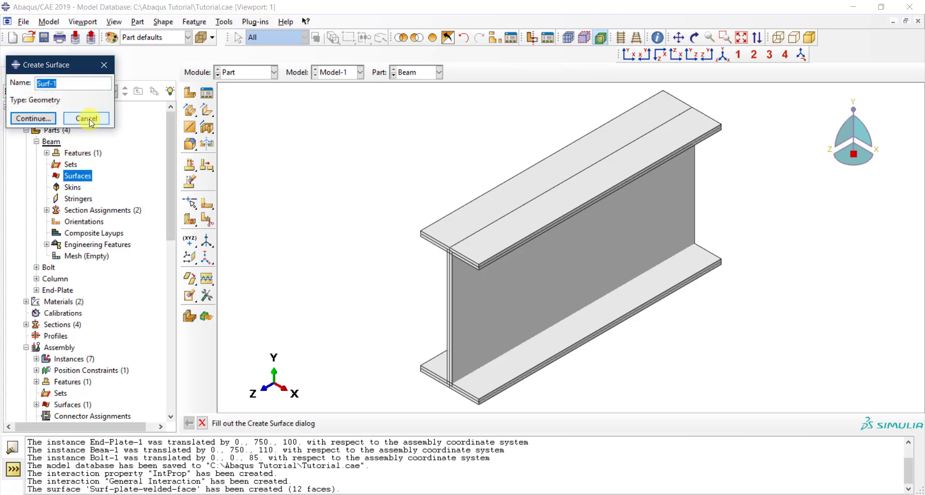
click(37, 83)
text(ded-End)
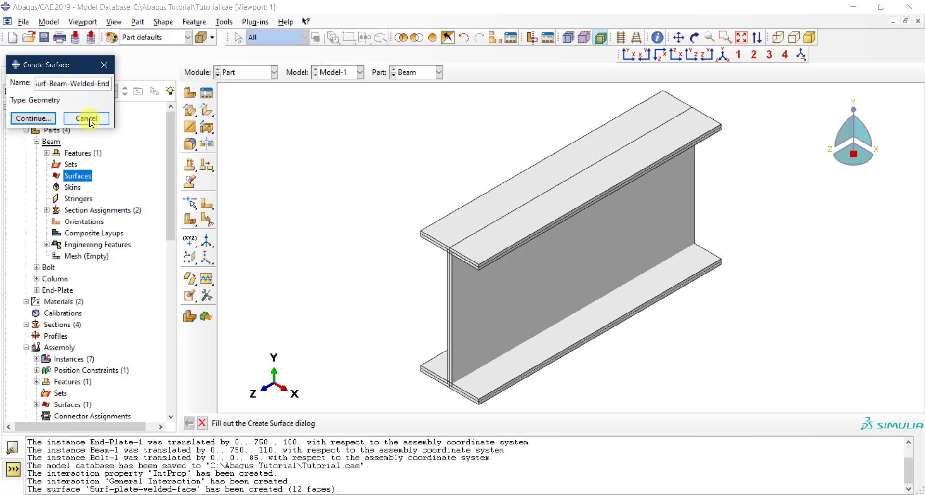
click(43, 119)
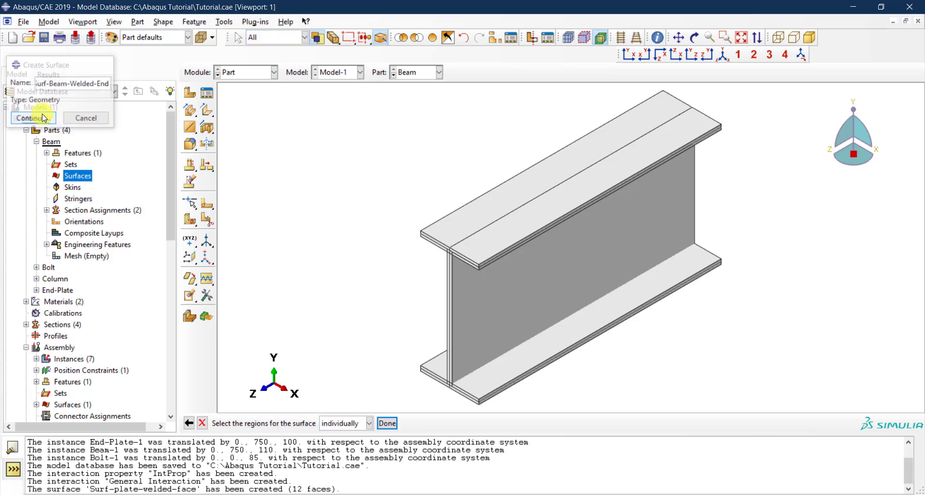
Define the surface from the flange and web edges at the beam's far end, the end that meets the plate
click(677, 99)
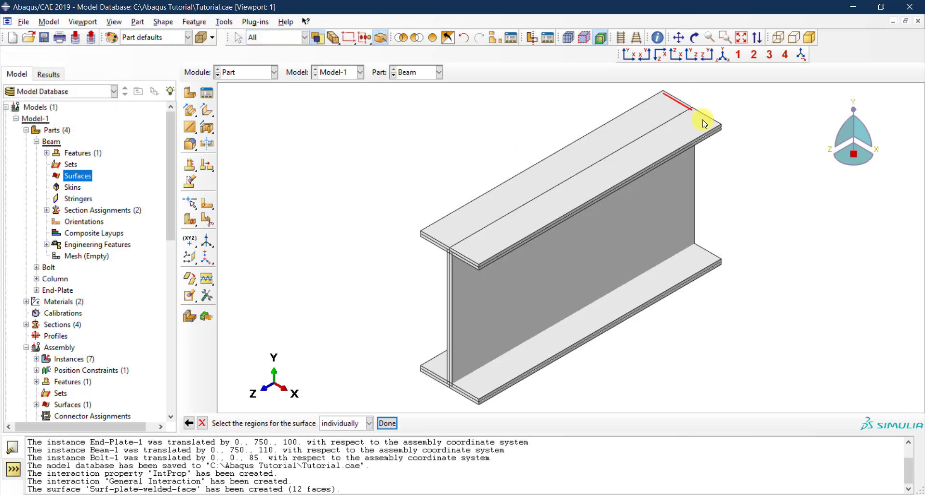
click(694, 165)
click(704, 254)
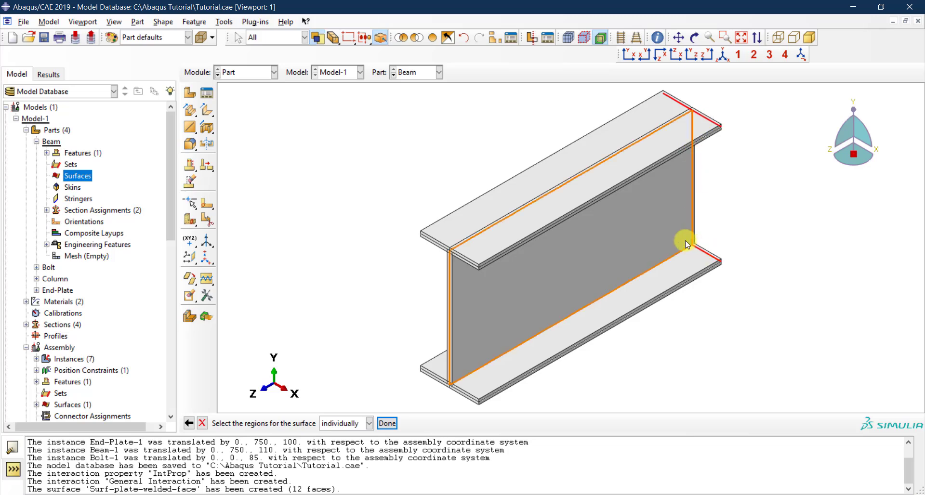
click(693, 37)
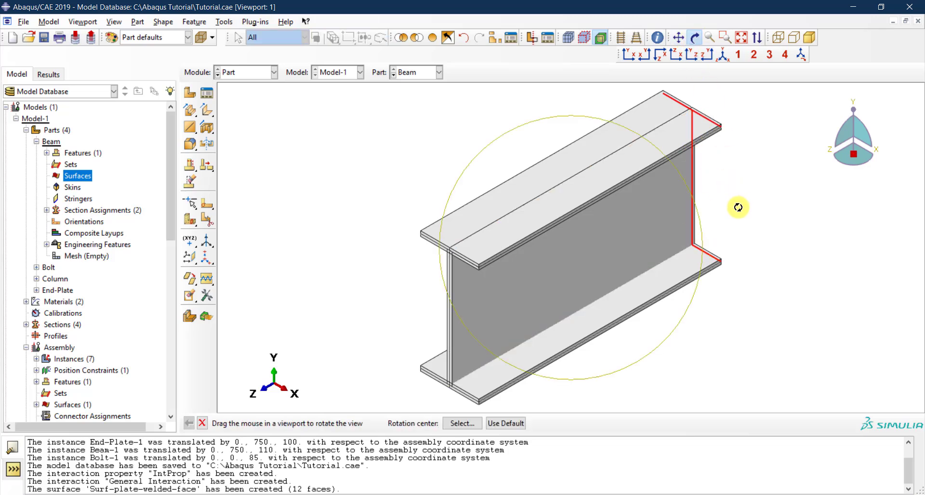
drag(737, 206, 745, 245)
key(Escape)
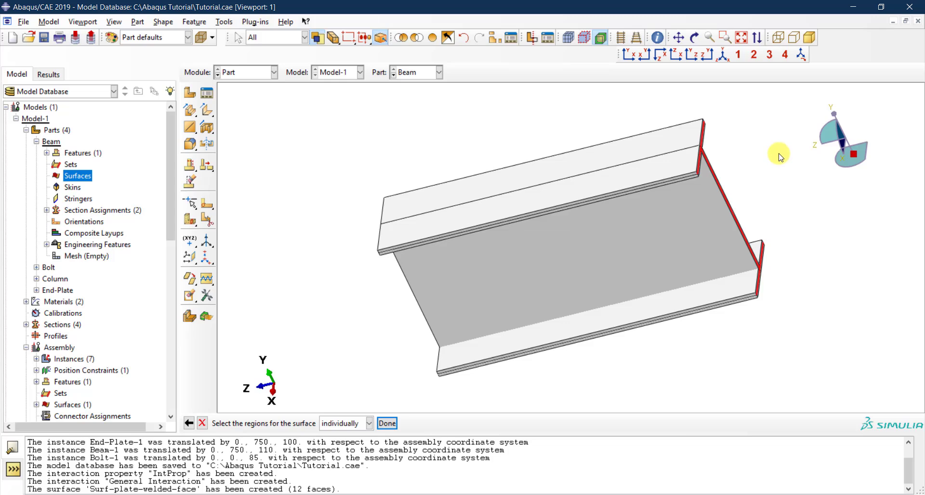
click(386, 424)
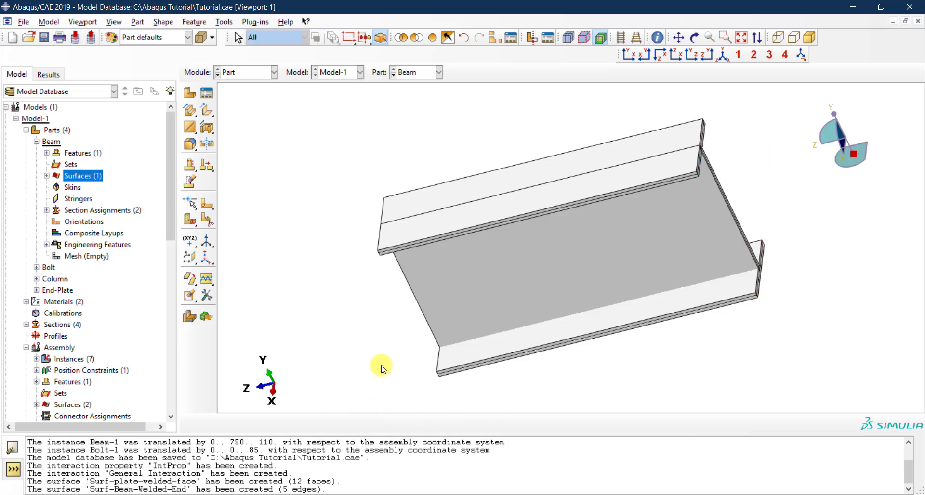
In the Interaction module, set the master surface of the Beam-to-Plate tie constraint to End-Plate-1.Surf-plate-welded-face, highlighting it for checking
click(242, 73)
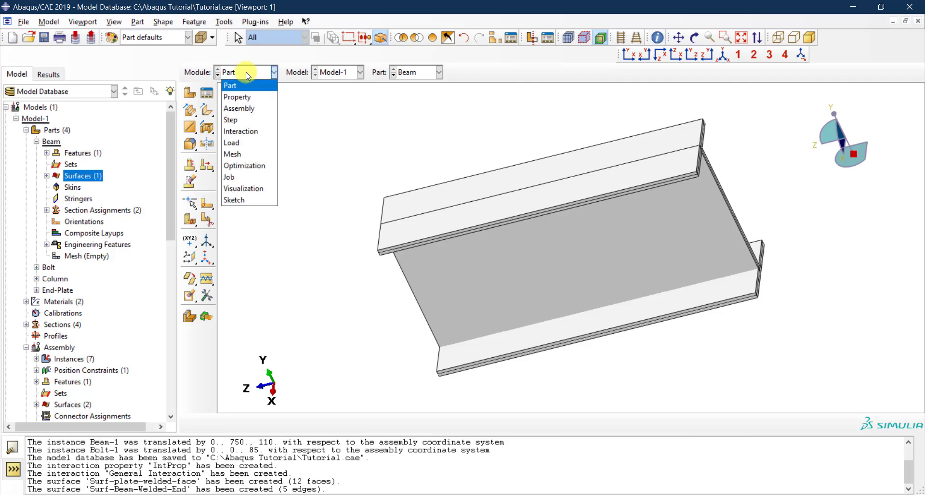
click(249, 131)
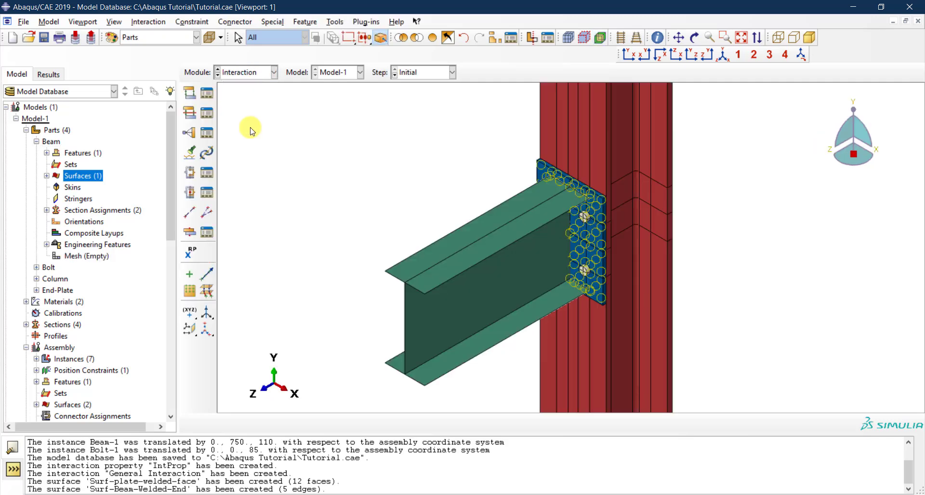
click(206, 132)
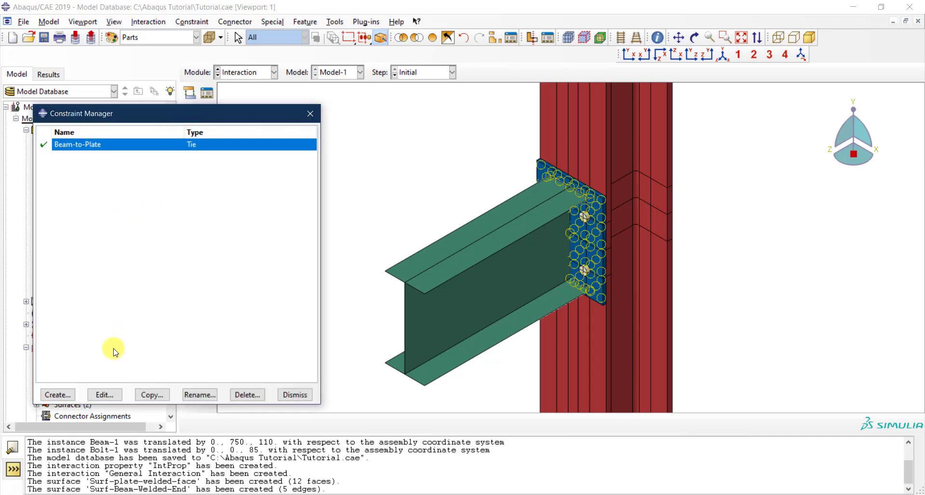
click(104, 395)
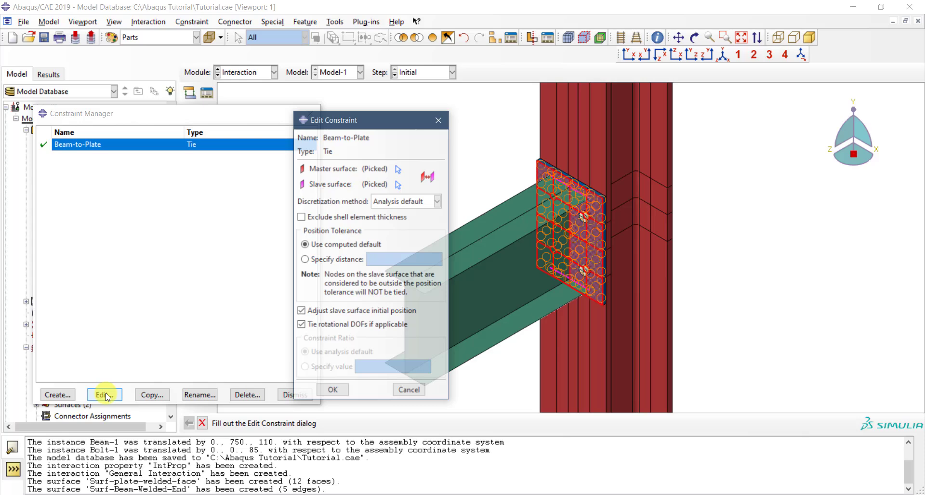
click(399, 171)
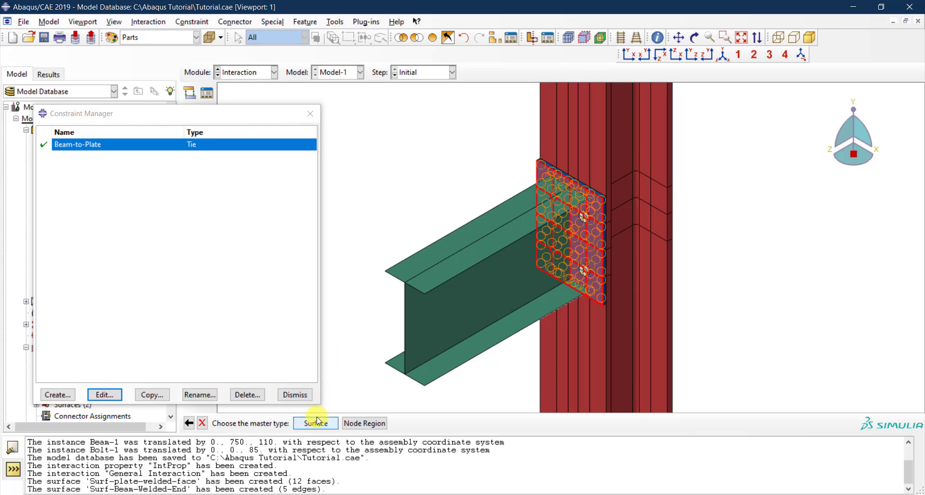
click(306, 425)
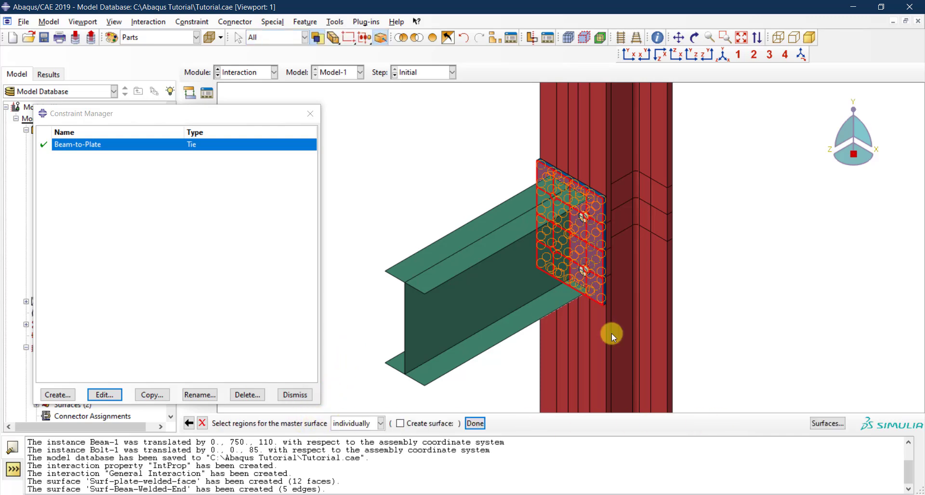
click(822, 423)
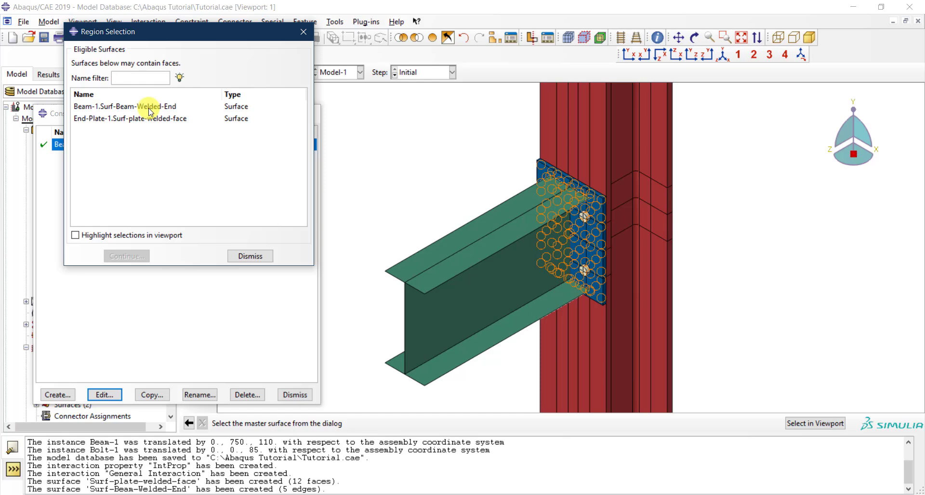
click(128, 121)
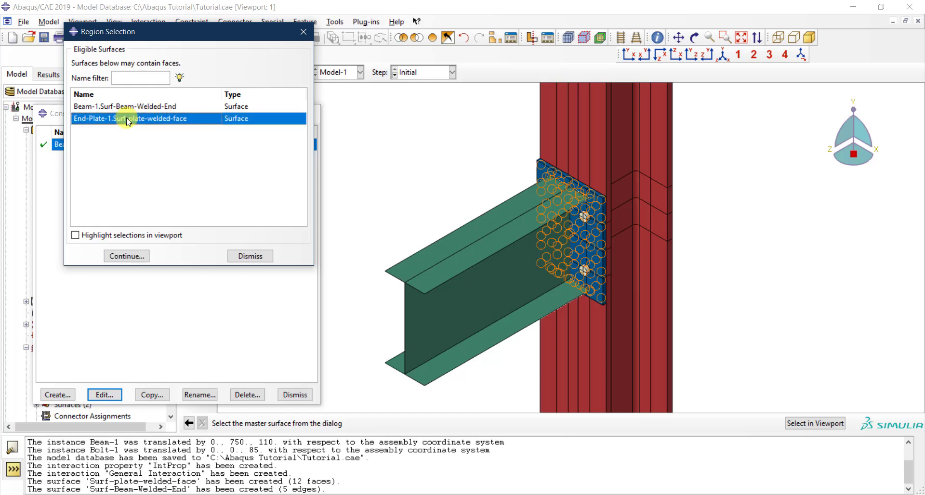
click(142, 235)
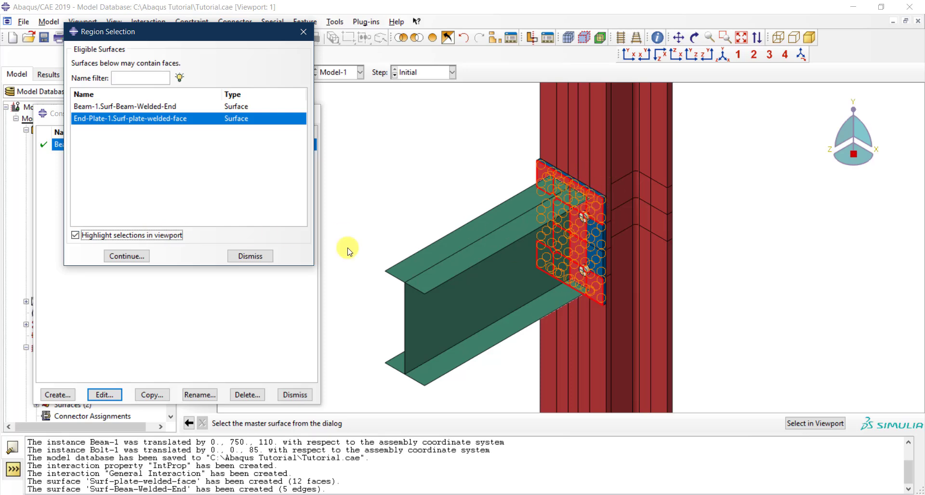
click(128, 256)
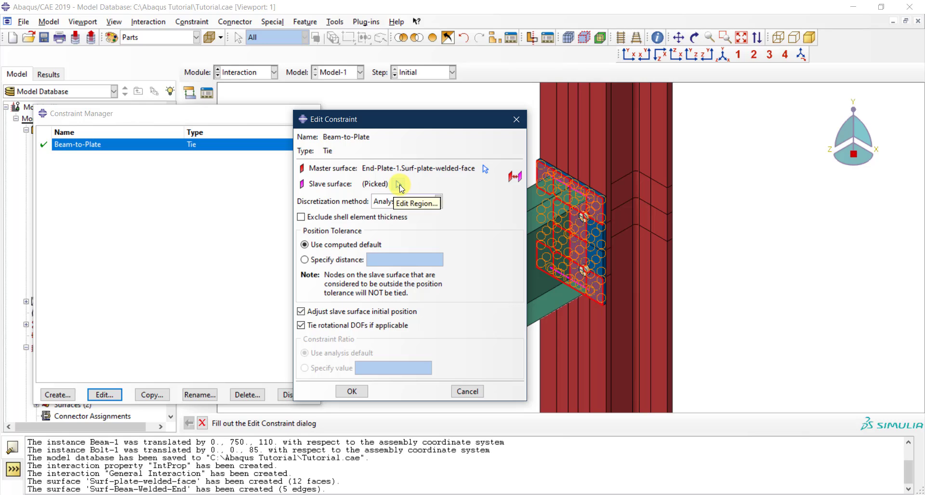
Set the tie constraint's slave surface to Beam-1.Surf-Beam-Welded-End, accept the edited constraint and close the Constraint Manager
click(400, 185)
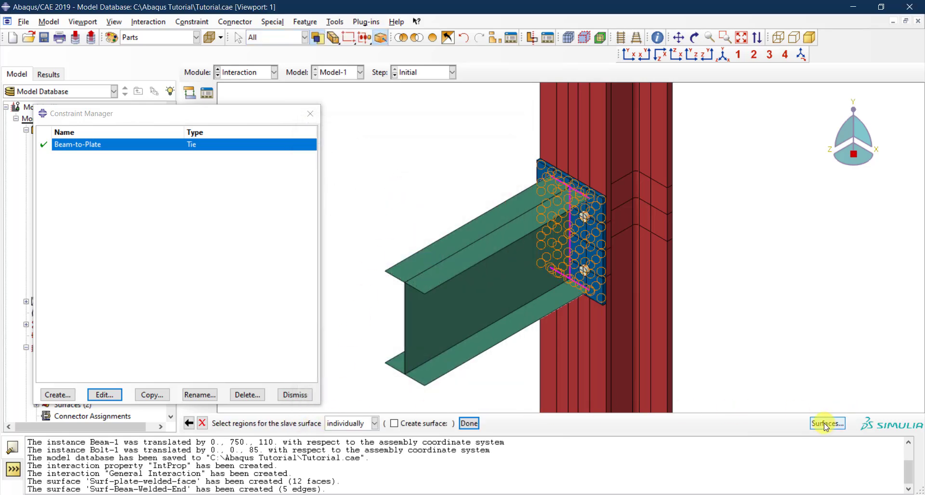
click(825, 424)
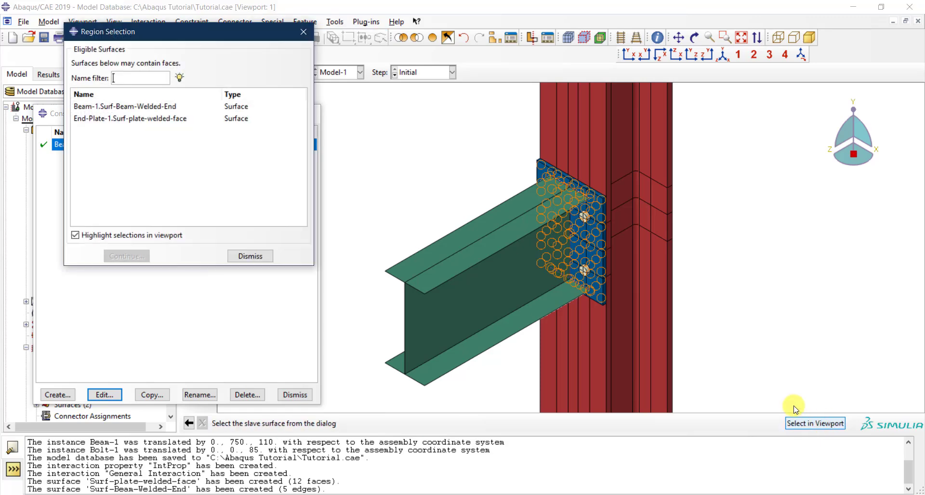
click(166, 106)
click(140, 259)
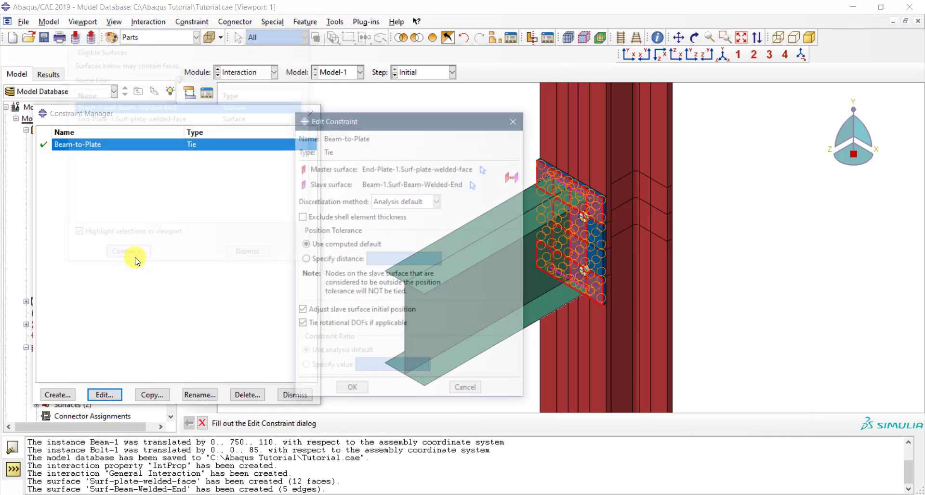
click(352, 390)
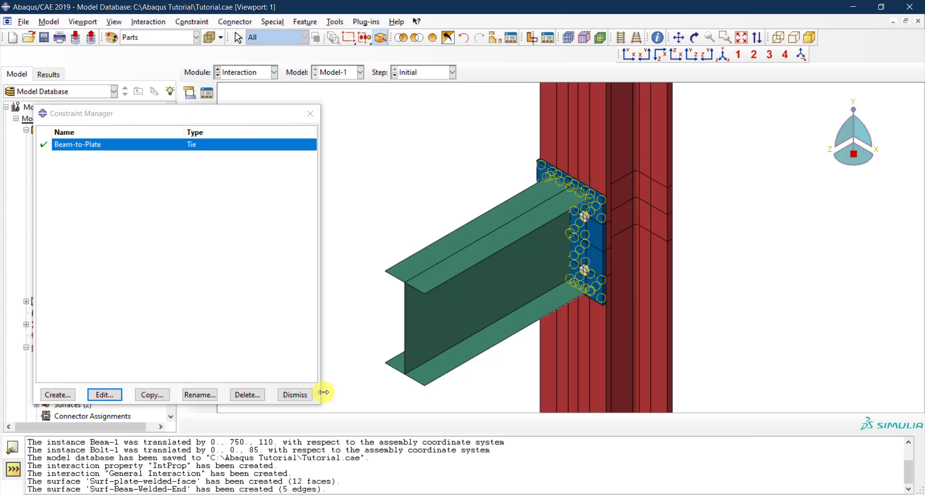
click(295, 394)
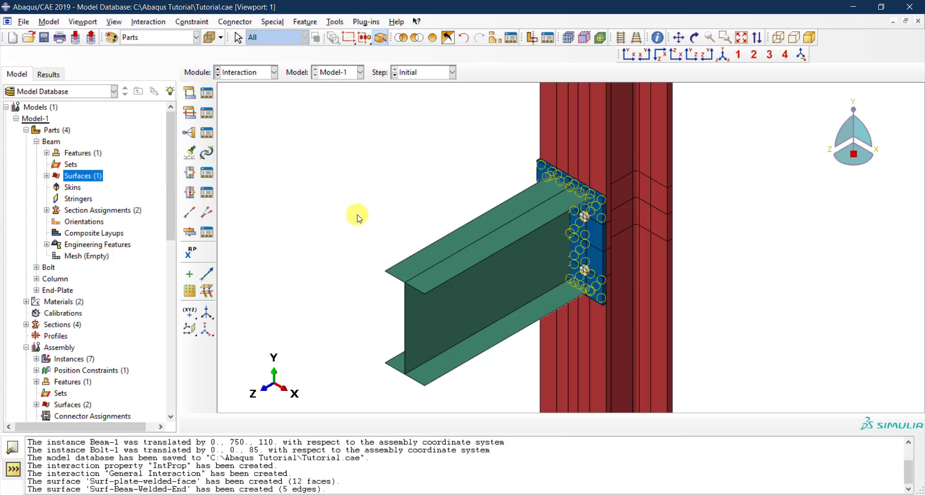
Switch from the Interaction module to the Load module
scroll(369, 214, up, 1)
scroll(368, 215, up, 5)
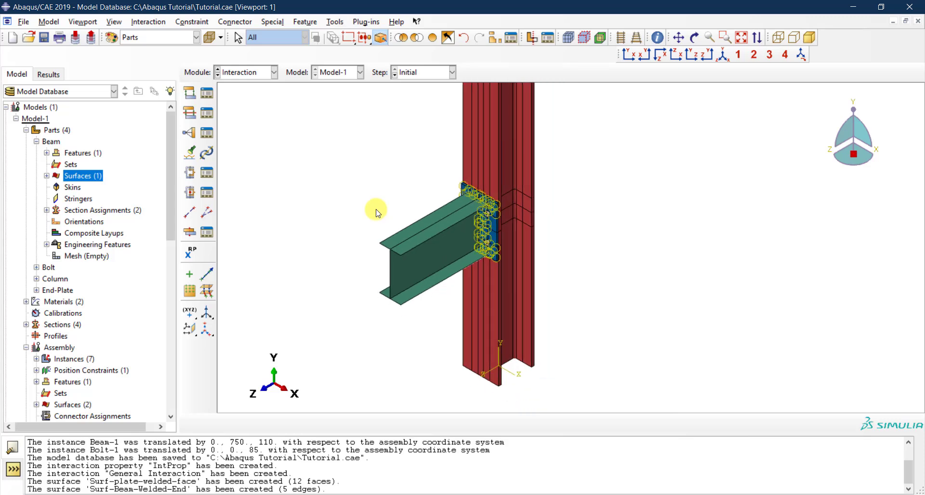
click(741, 37)
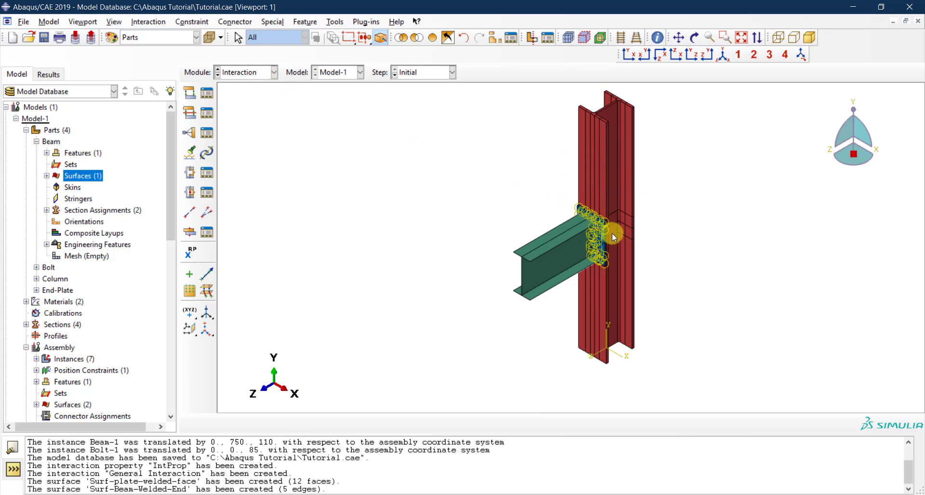
click(265, 77)
click(265, 77)
click(266, 77)
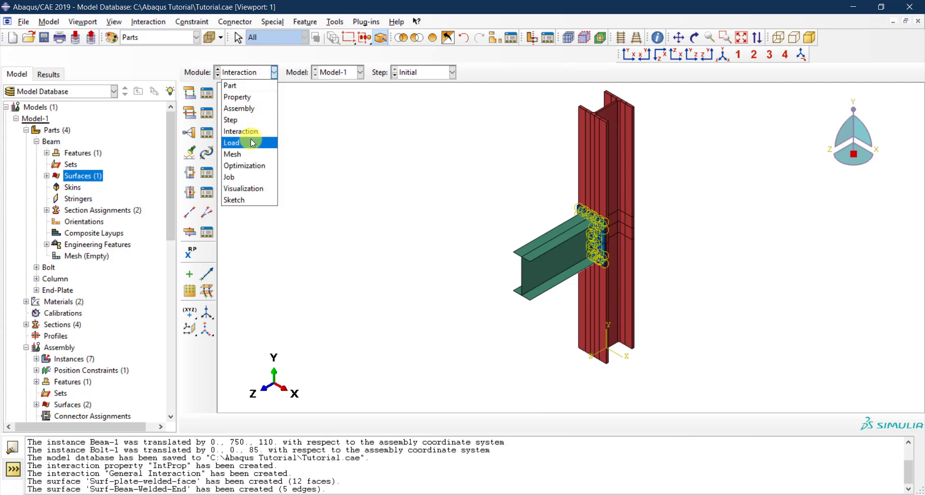